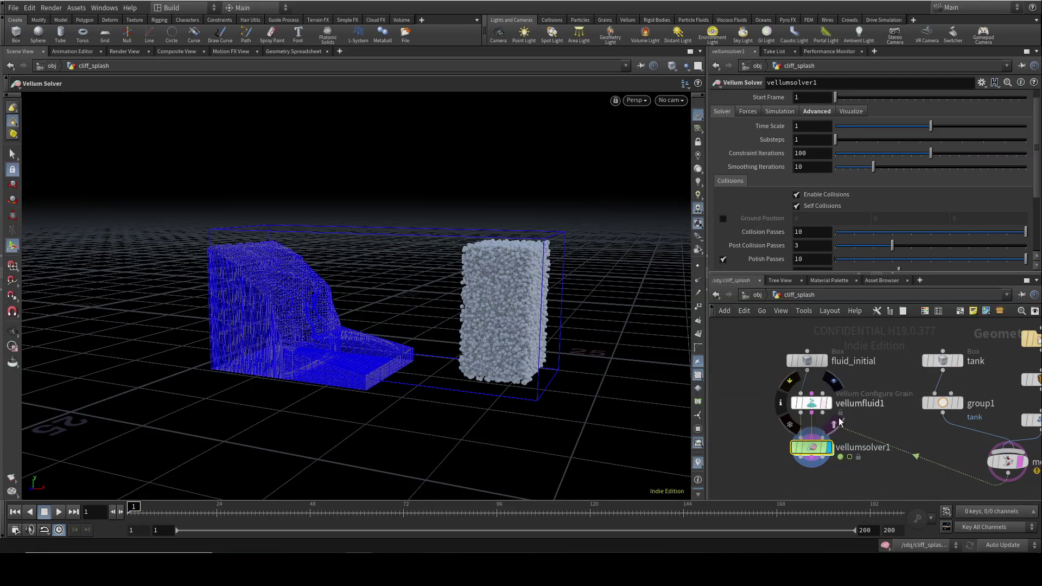
# - Show vellumfluid1's grain settings at viscosity 100 and play the simulation so the column collapses
pyautogui.moveTo(786, 461)
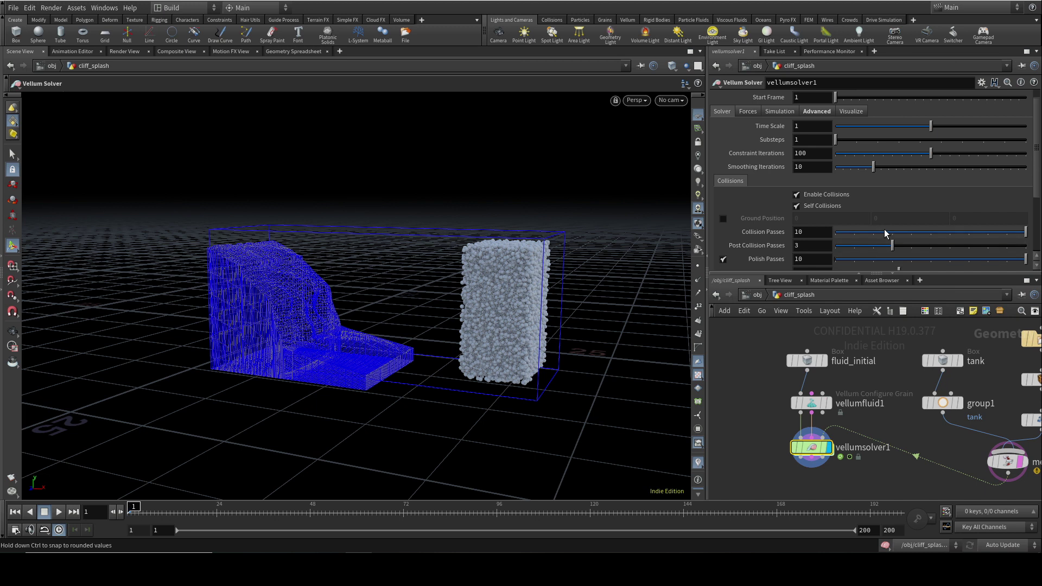
pyautogui.scroll(1, 889, 215)
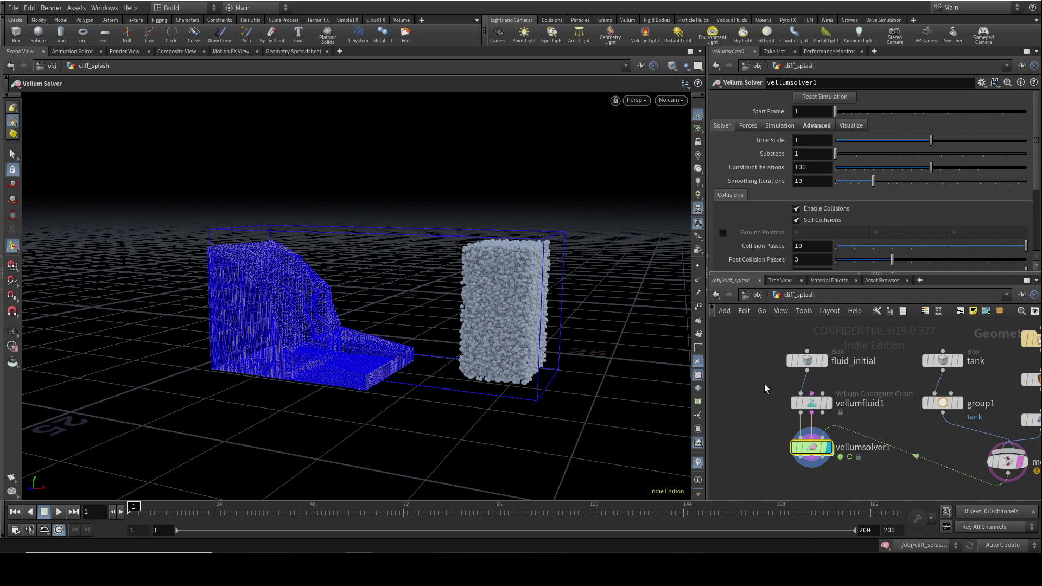
pyautogui.click(810, 403)
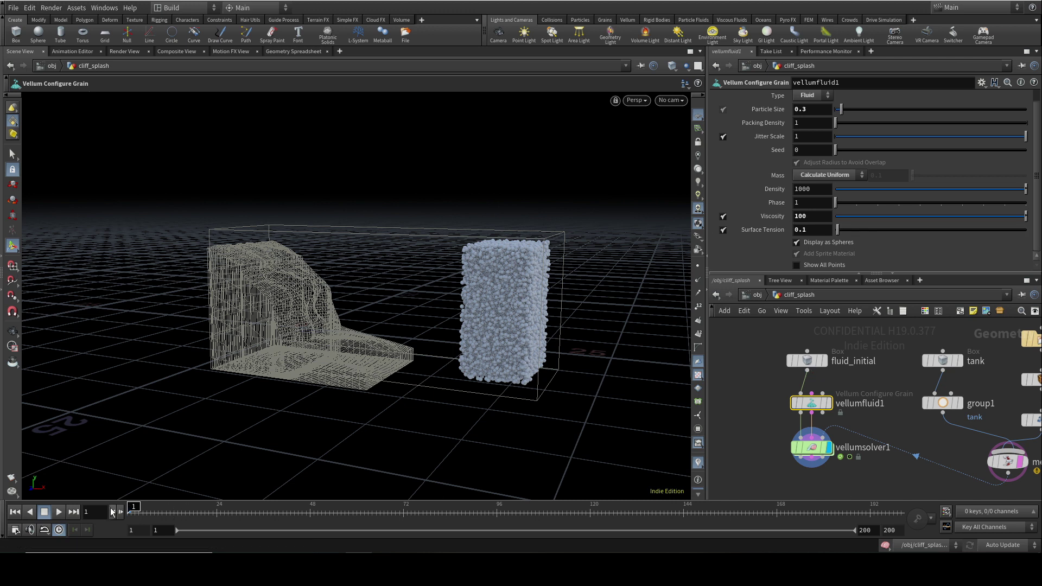
pyautogui.click(58, 513)
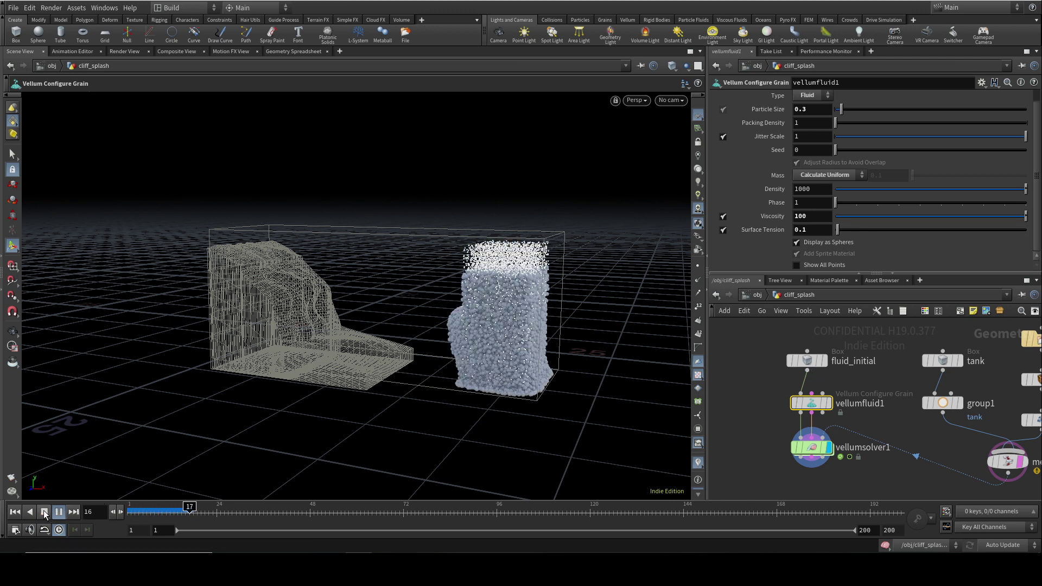
# - Pause at frame 30, view vellumsolver1's settings, resume, then stop at frame 92 and rewind to frame 1
pyautogui.click(46, 513)
pyautogui.click(812, 447)
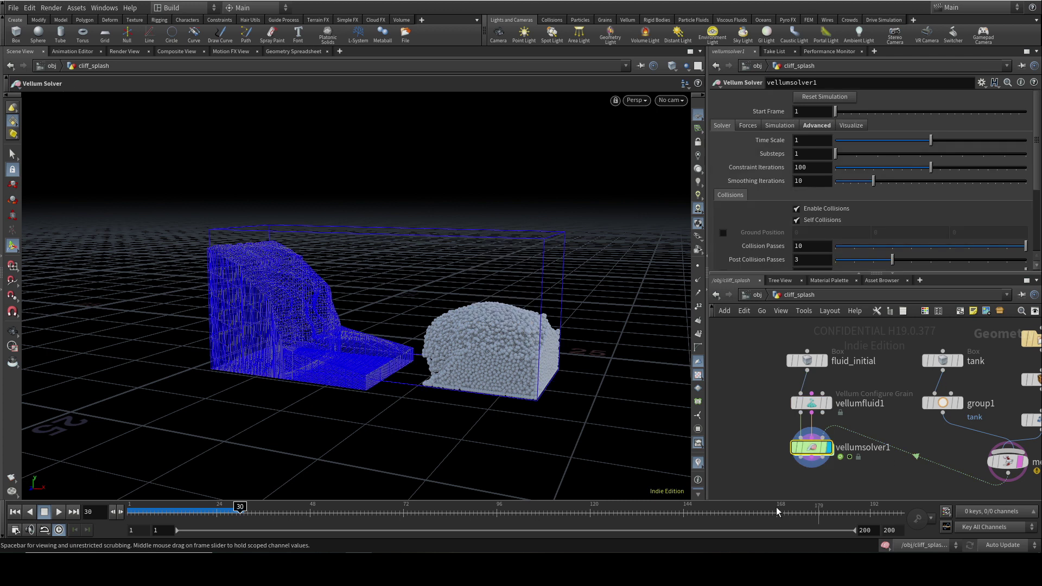
pyautogui.click(59, 512)
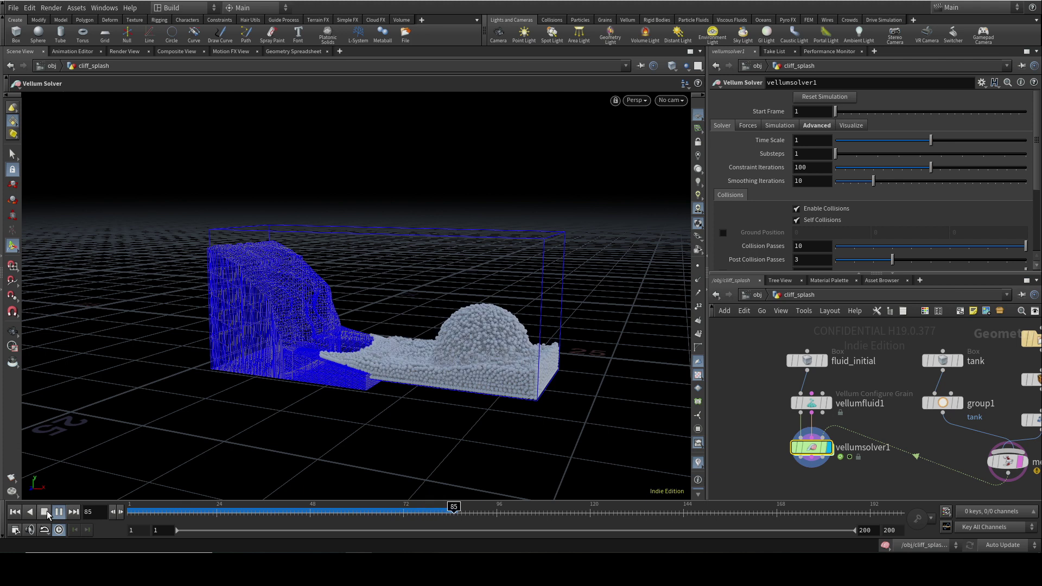
pyautogui.click(45, 511)
pyautogui.click(16, 512)
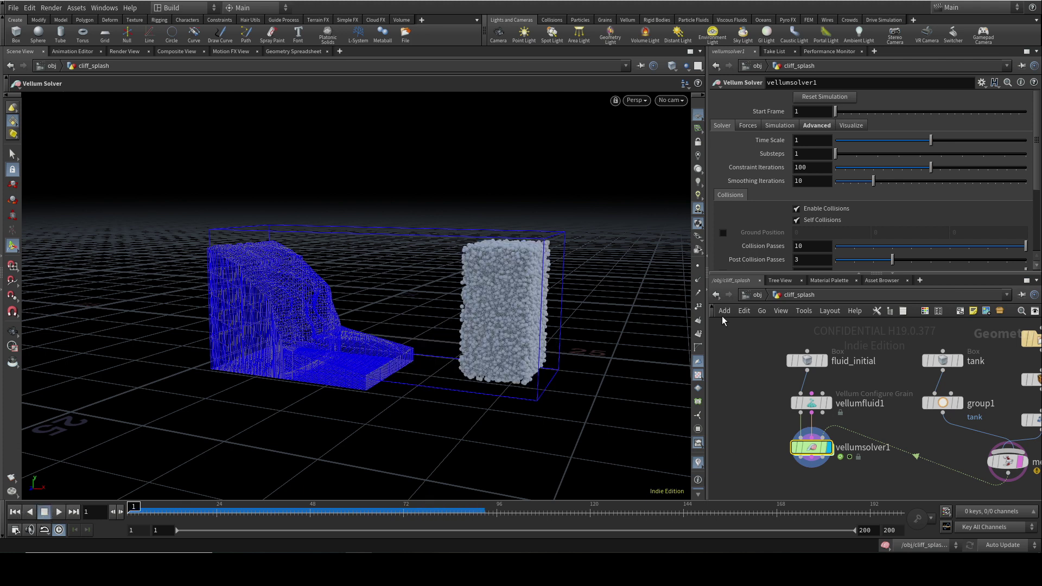
# - Disable vellumfluid1's Viscosity and Surface Tension, then replay the simulation from vellumsolver1
pyautogui.click(811, 402)
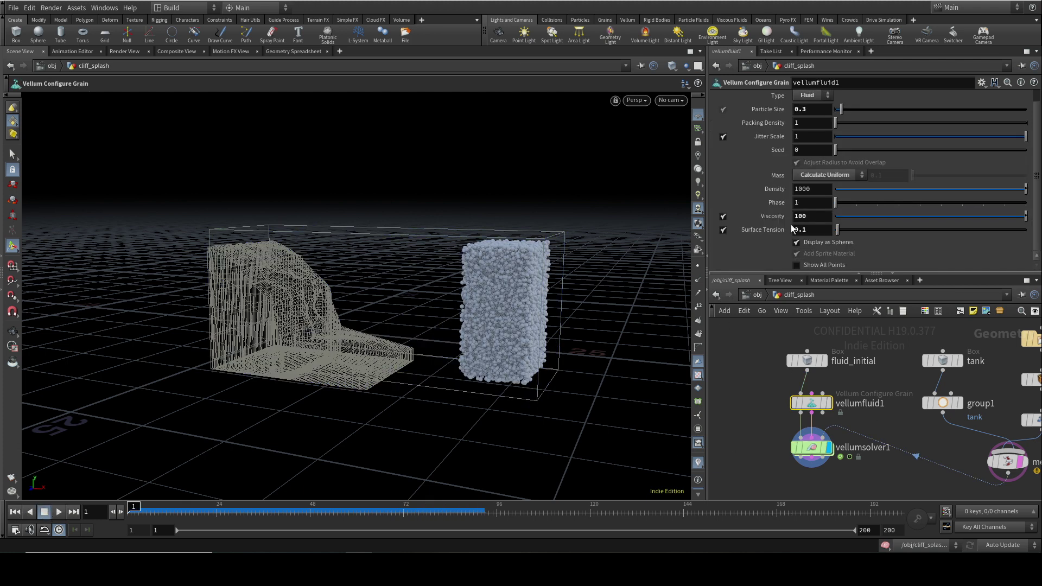
pyautogui.click(723, 216)
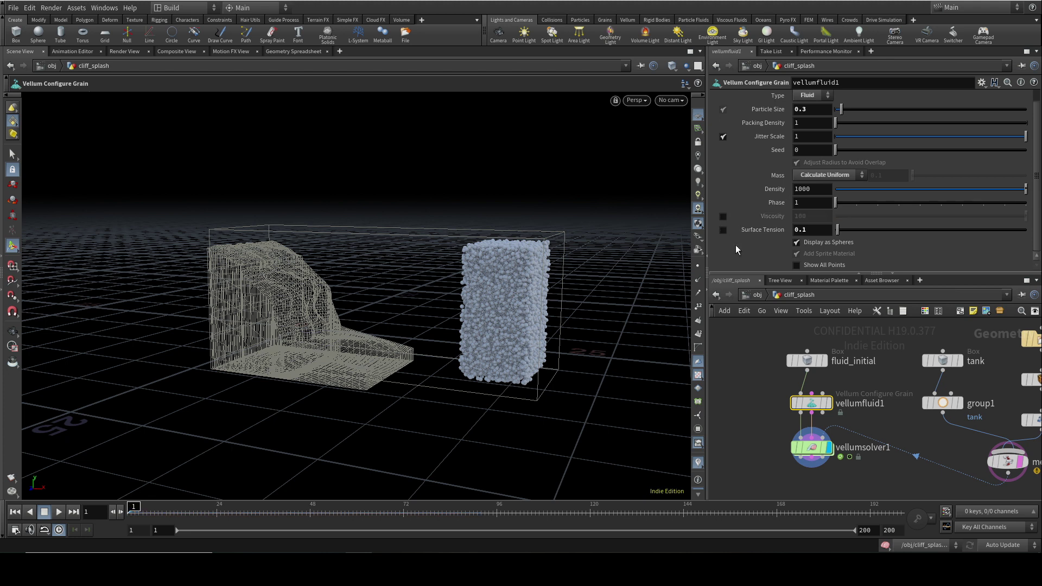
pyautogui.click(811, 447)
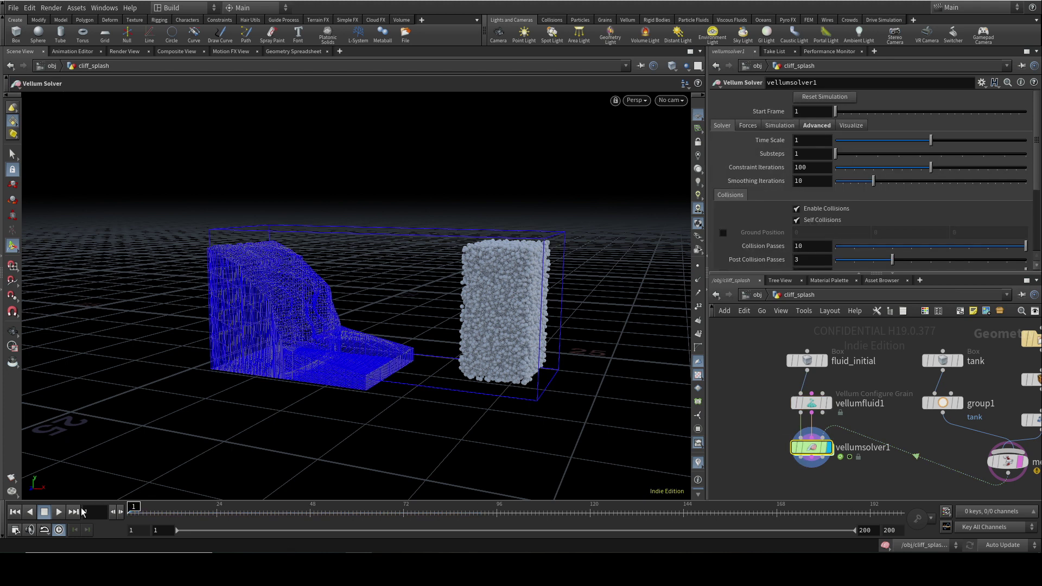
pyautogui.click(59, 511)
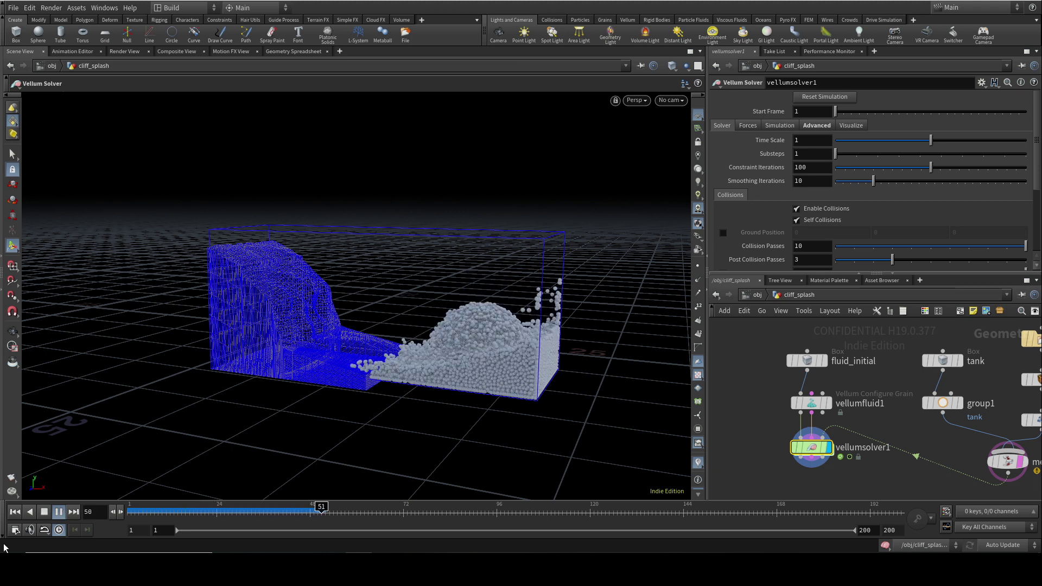
# - Stop at frame 1 and review the solver's Advanced Fluids values: kernel radius scale 4, viscosity 1, surface tension 0.01
pyautogui.click(44, 512)
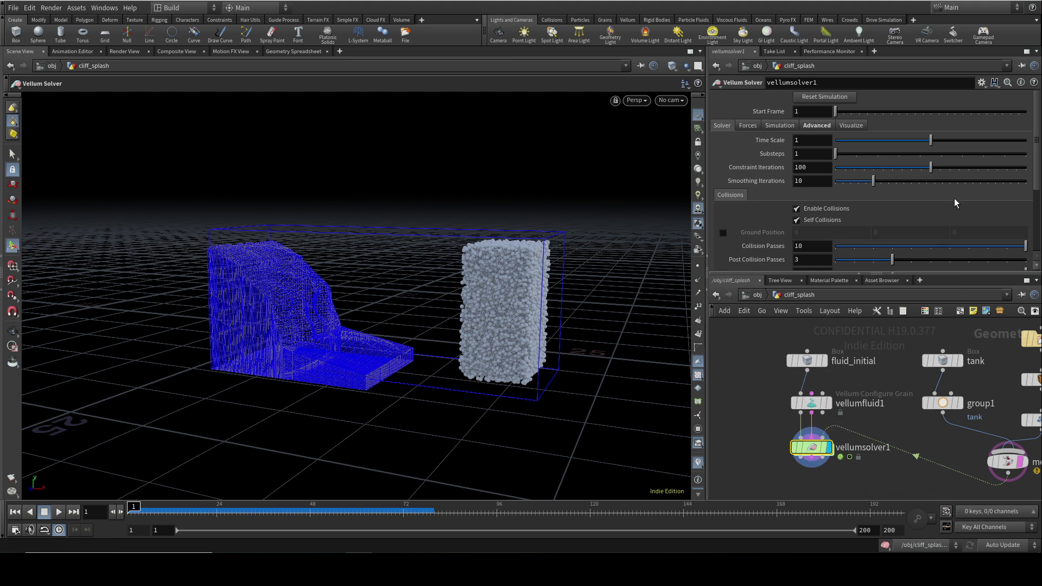
pyautogui.scroll(-2, 955, 202)
pyautogui.scroll(2, 950, 201)
pyautogui.scroll(-6, 819, 129)
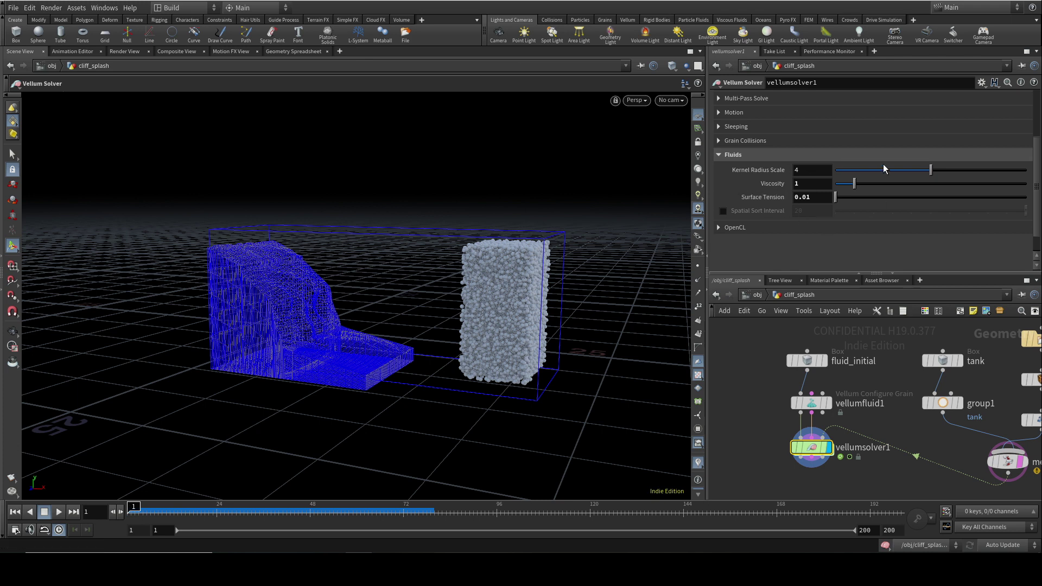
pyautogui.scroll(3, 884, 163)
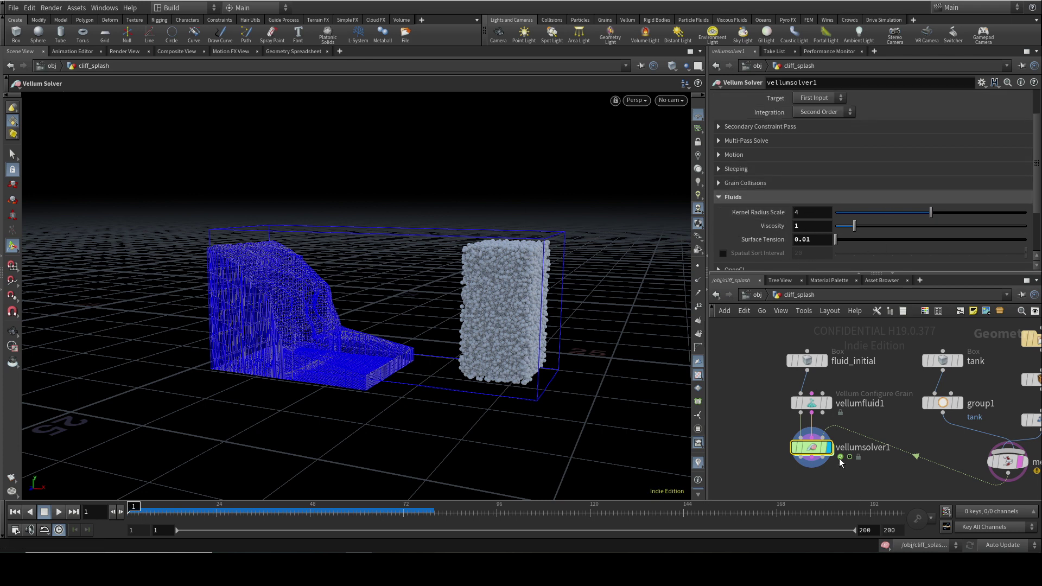
pyautogui.scroll(3, 873, 221)
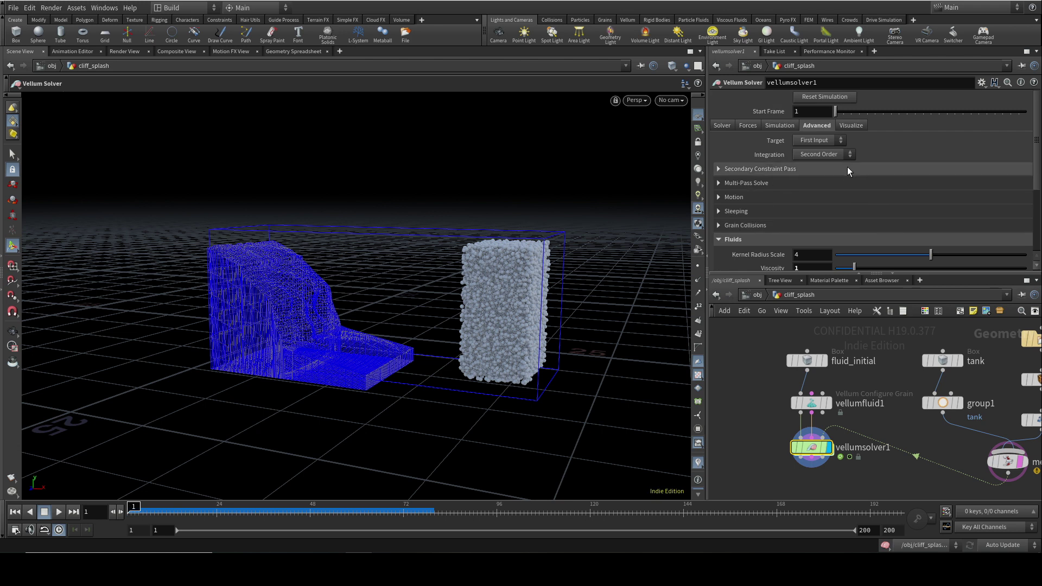
# - Set the solver's Substeps to 3, replay the simulation, then rewind to frame 1
pyautogui.click(724, 126)
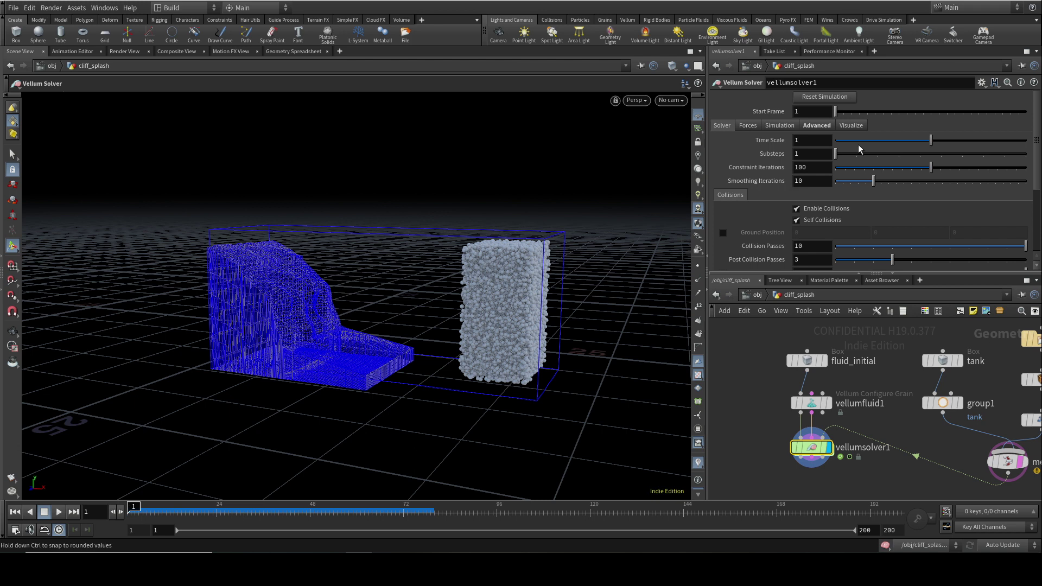
pyautogui.click(874, 153)
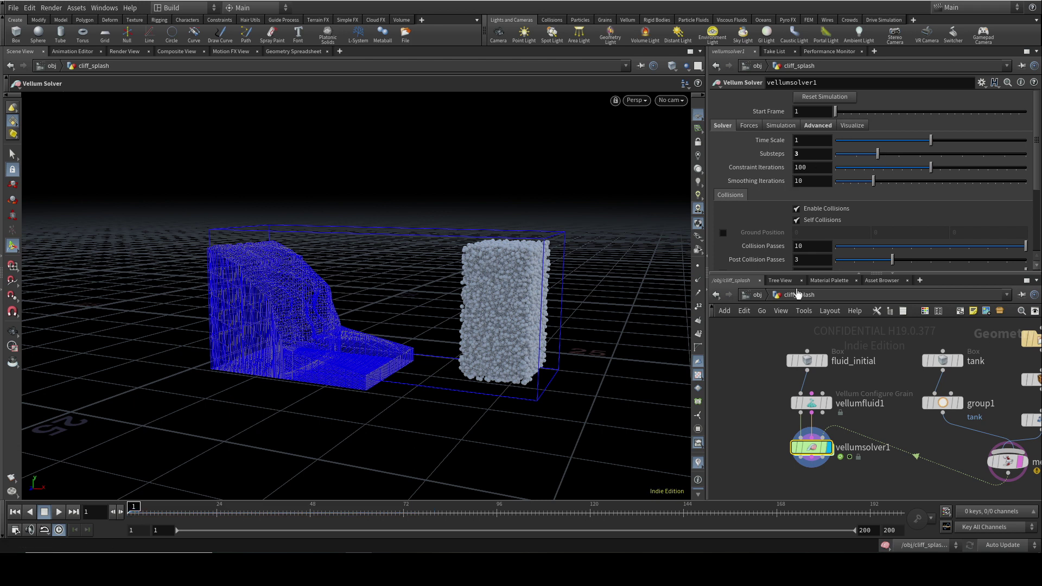
pyautogui.click(59, 512)
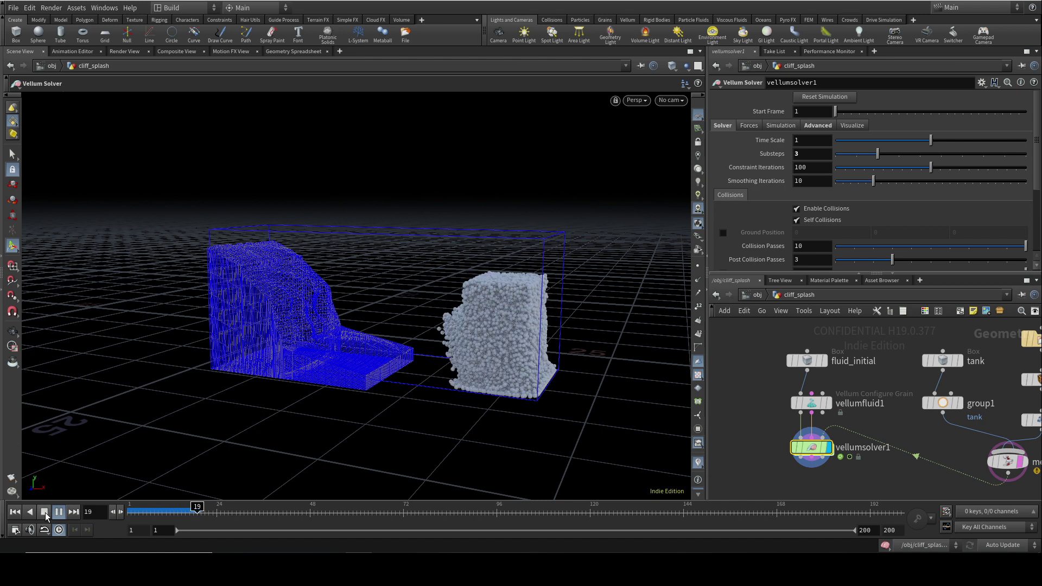
pyautogui.click(46, 513)
pyautogui.click(15, 512)
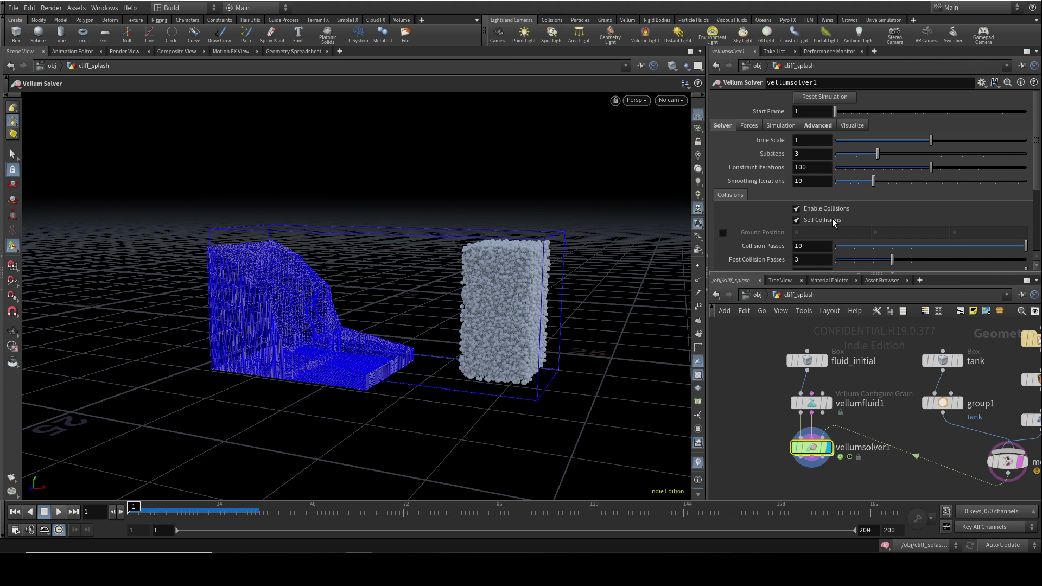
# - Review the Forces values: gravity -9.80665, wind drag 0.1, velocity damping 0, static threshold 0.5
pyautogui.scroll(-1, 877, 185)
pyautogui.scroll(-2, 877, 185)
pyautogui.scroll(2, 864, 191)
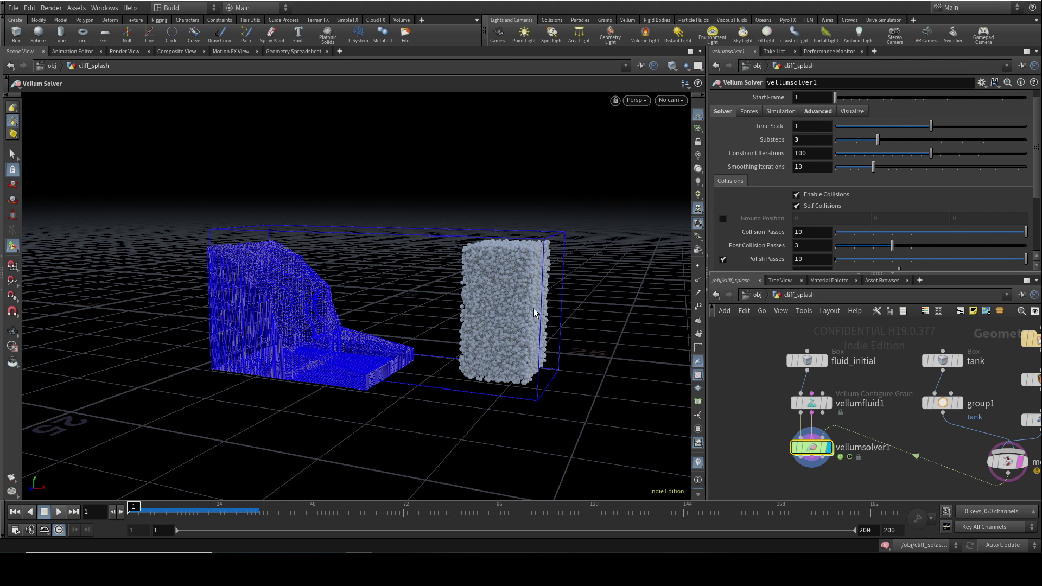
pyautogui.scroll(2, 822, 200)
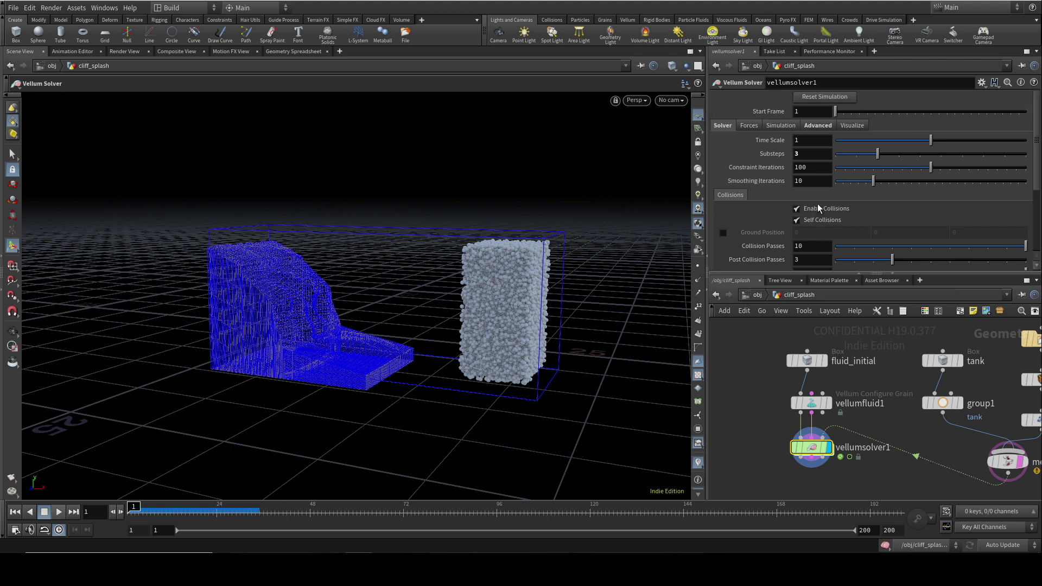
# - Test a Velocity Damping of 0.05 in the Forces tab, then reset the simulation to frame 1
pyautogui.click(817, 125)
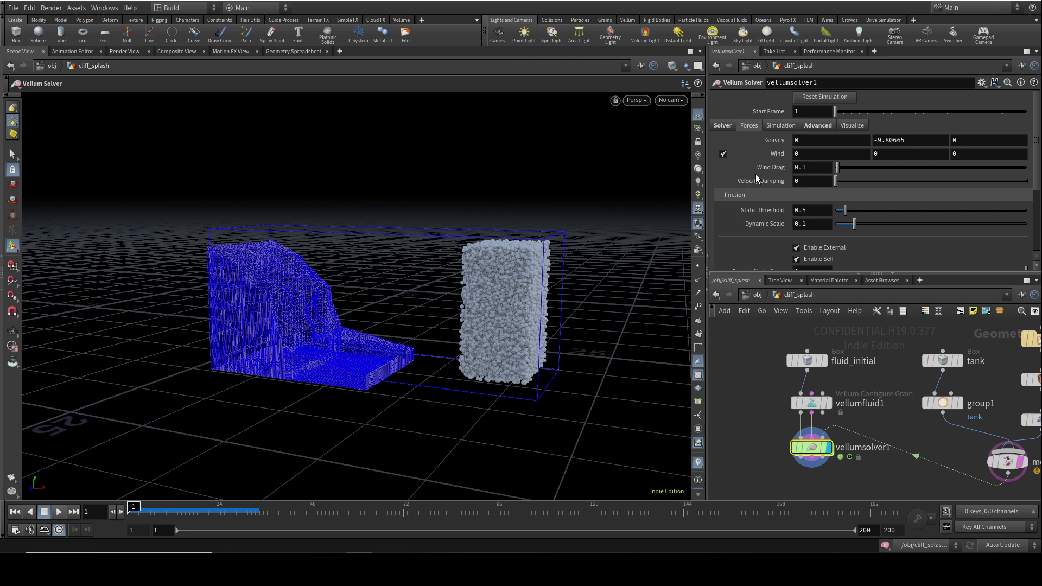
pyautogui.click(807, 179)
pyautogui.write('.0')
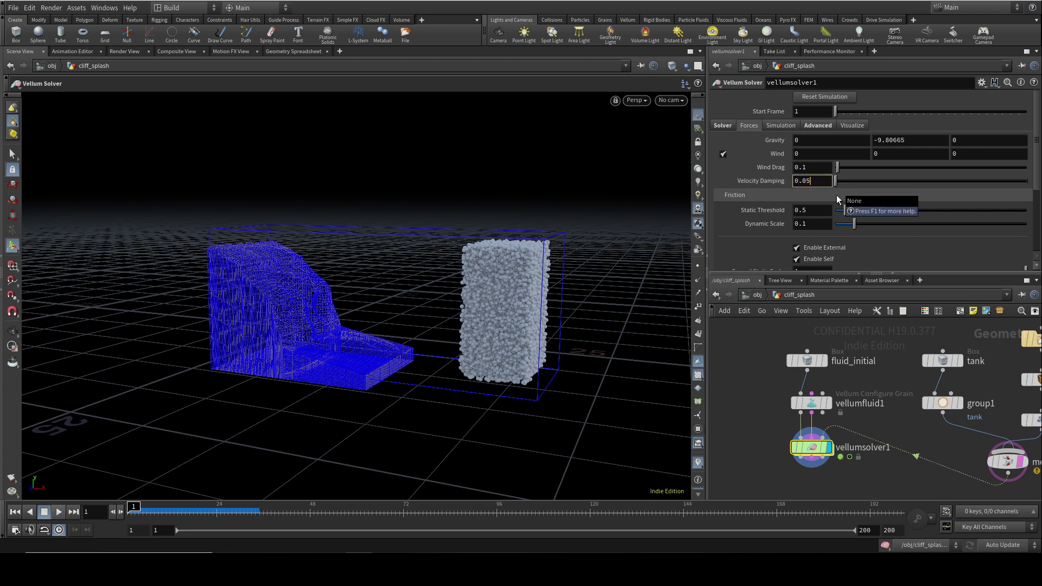
pyautogui.write('5')
pyautogui.press('Return')
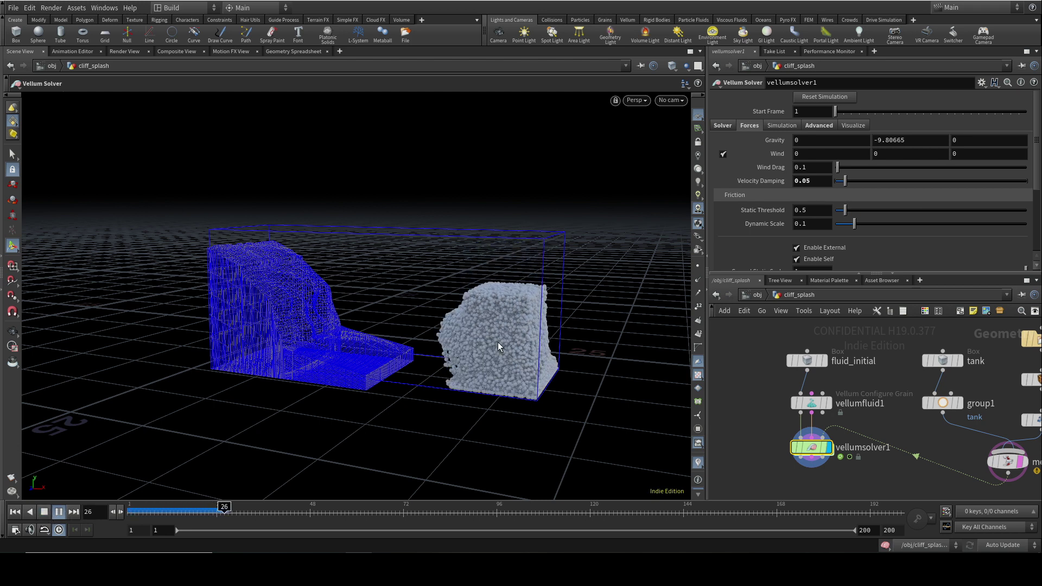
pyautogui.click(59, 512)
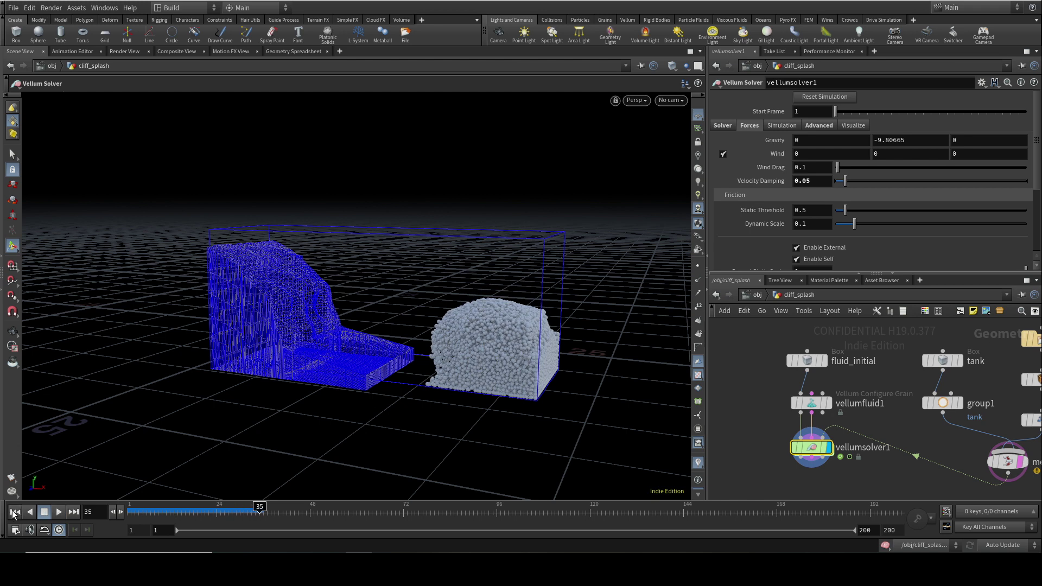
pyautogui.click(15, 512)
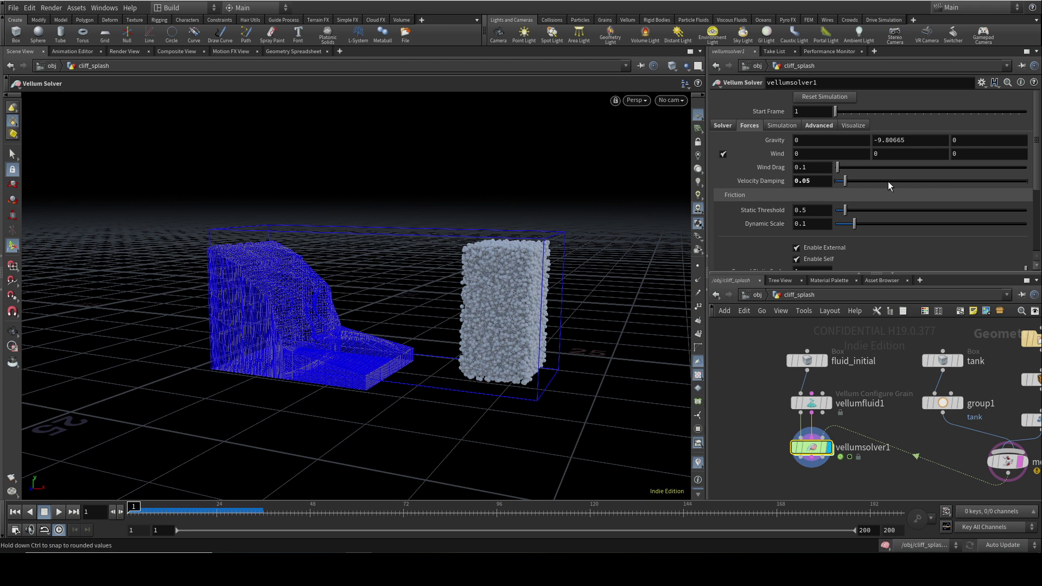
# - Set Velocity Damping back to 0
pyautogui.doubleClick(802, 180)
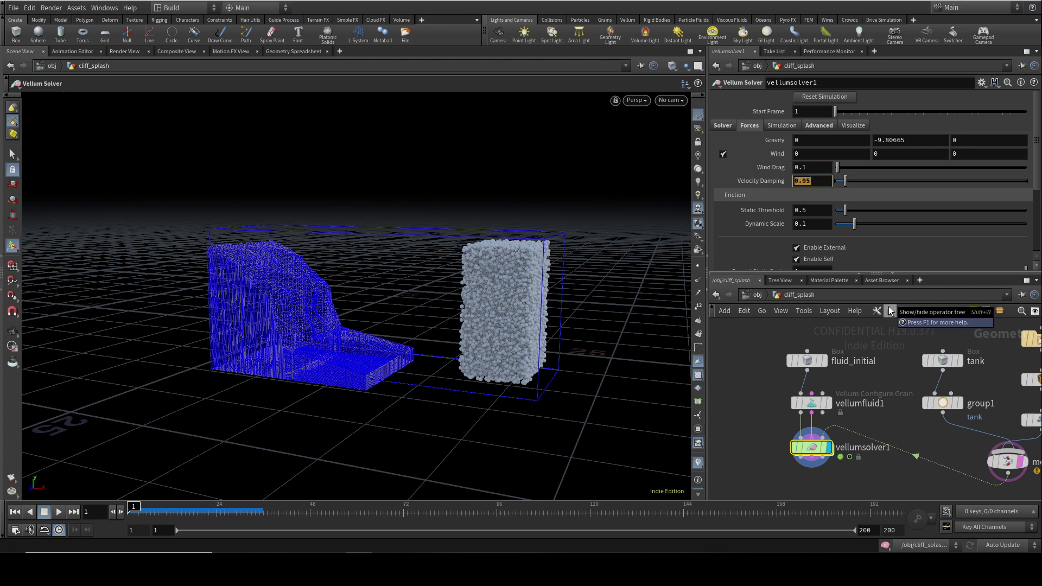
pyautogui.write('0')
pyautogui.press('Return')
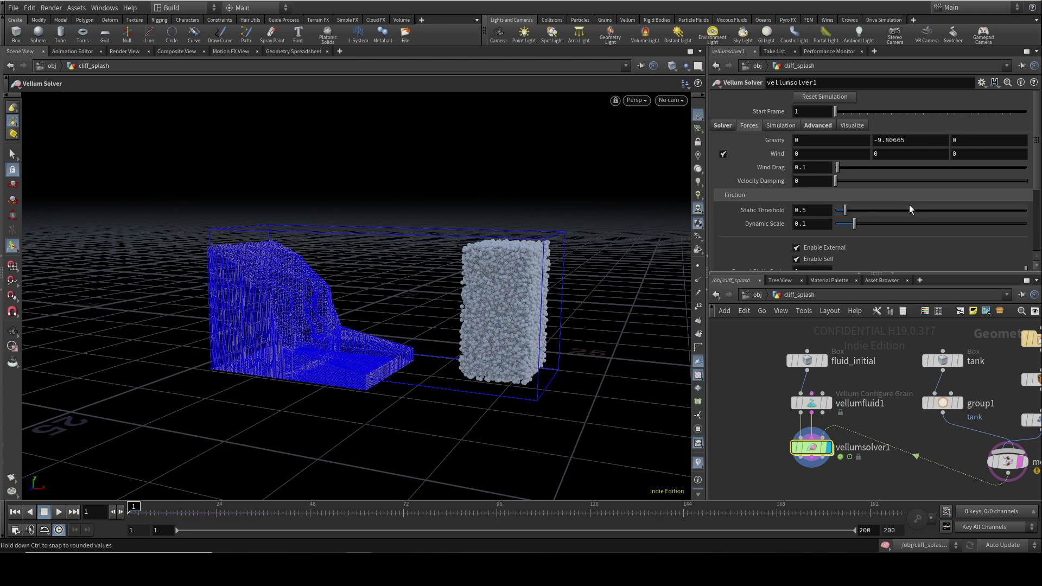
# - Under Advanced > Motion, change Max Acceleration from 30 to 10
pyautogui.scroll(-3, 899, 201)
pyautogui.scroll(3, 899, 200)
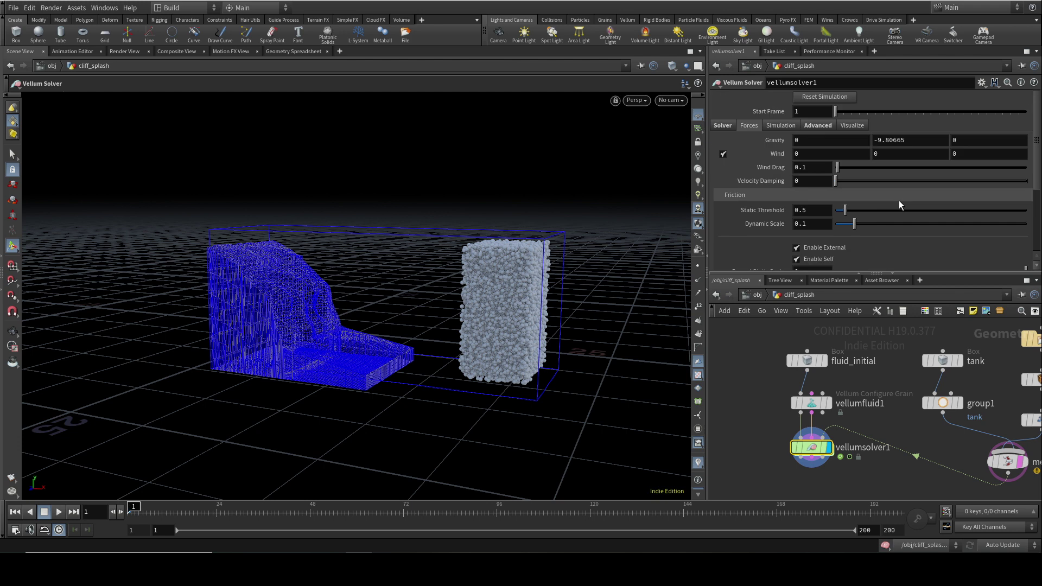
pyautogui.click(818, 125)
pyautogui.click(780, 125)
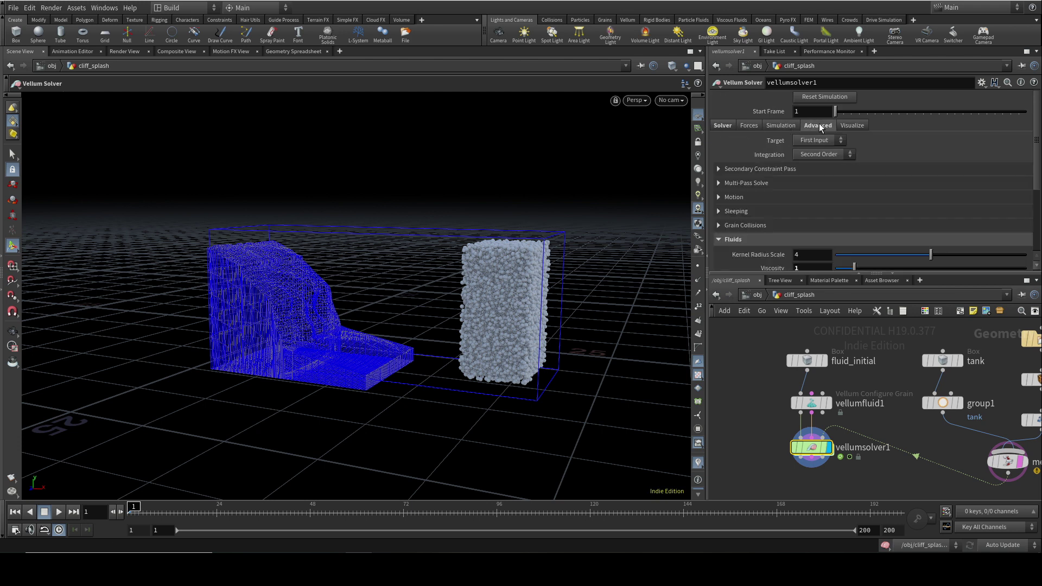
pyautogui.scroll(-2, 737, 174)
pyautogui.click(717, 155)
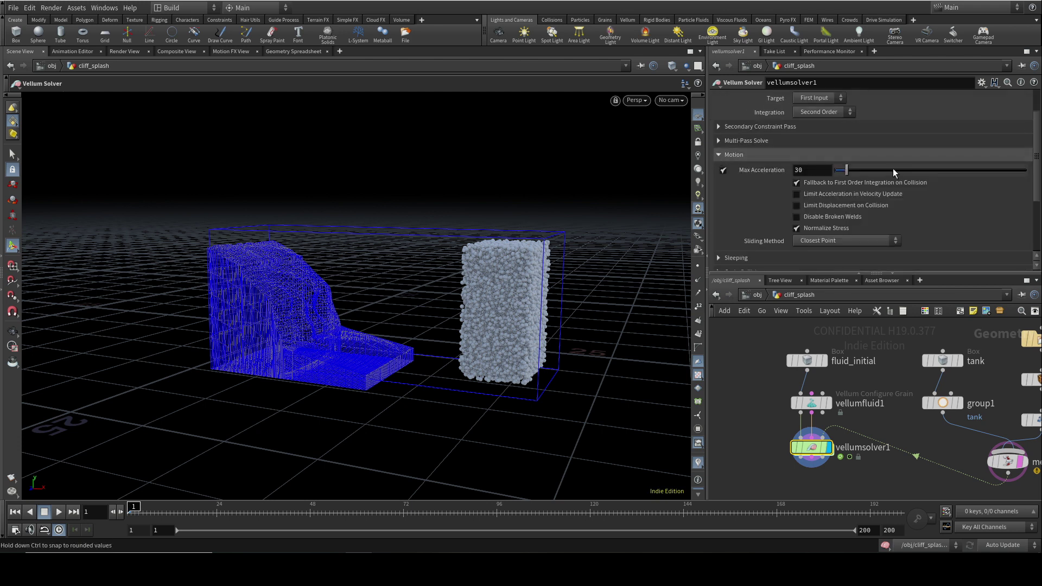
pyautogui.scroll(-2, 893, 167)
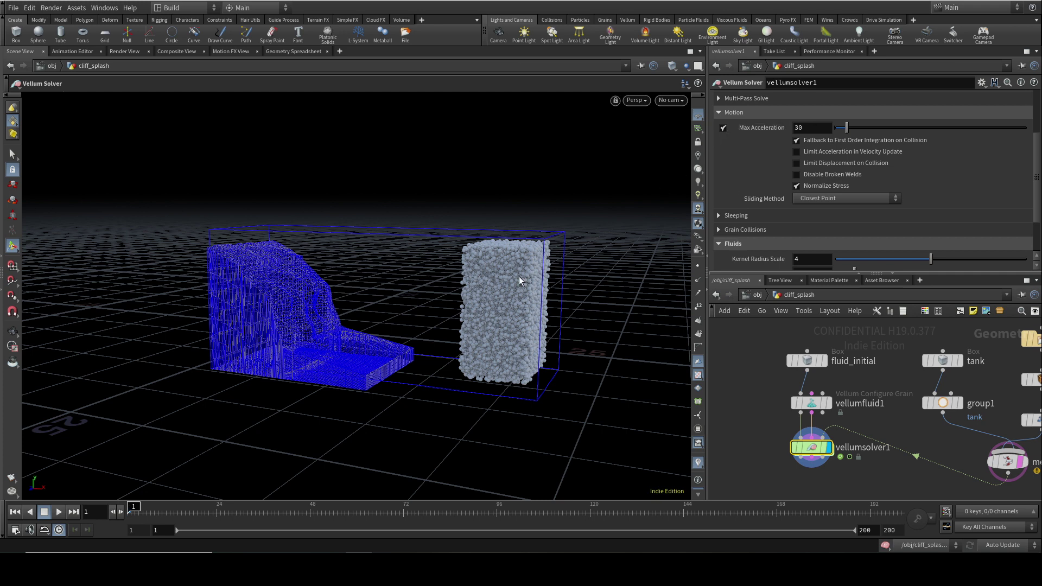
pyautogui.click(824, 131)
pyautogui.write('10')
pyautogui.press('Return')
# - Play the simulation to watch the column collapse, then stop and rewind to frame 1
pyautogui.click(60, 514)
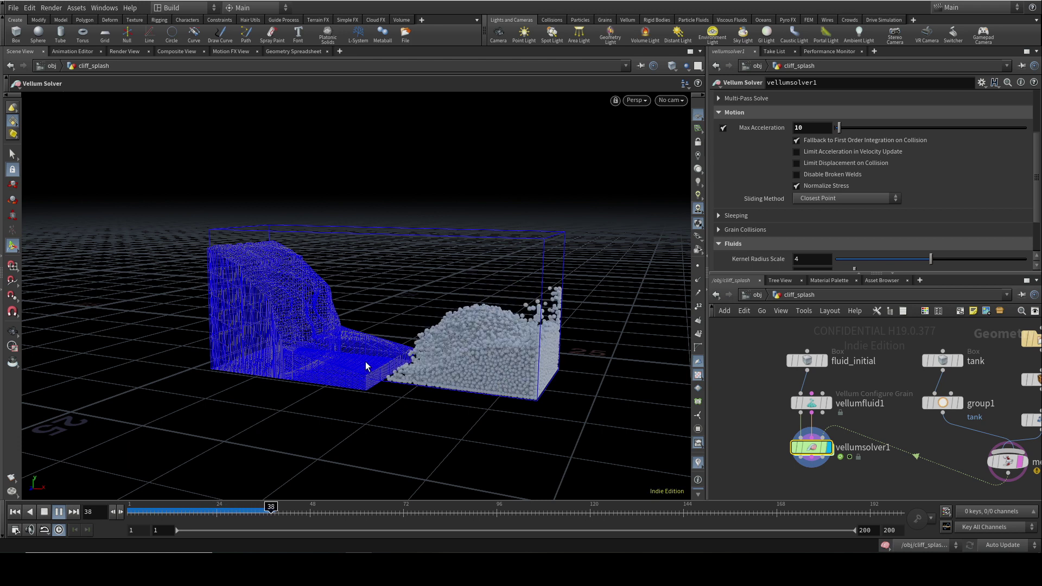
pyautogui.click(59, 511)
pyautogui.click(14, 511)
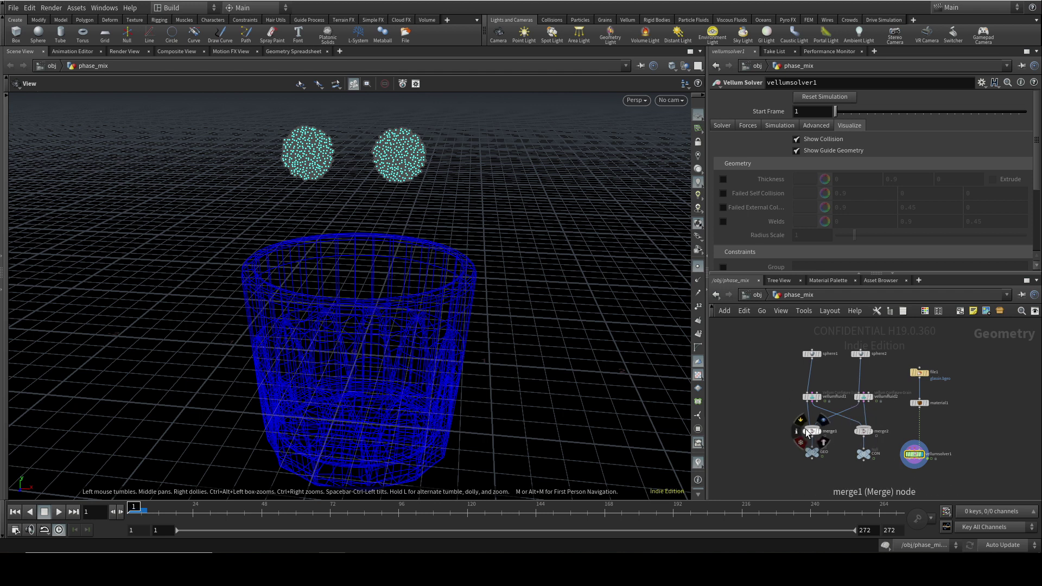
# - Play the phase_mix simulation to watch both spheres pour into the glass, then rewind to frame 1
pyautogui.click(61, 511)
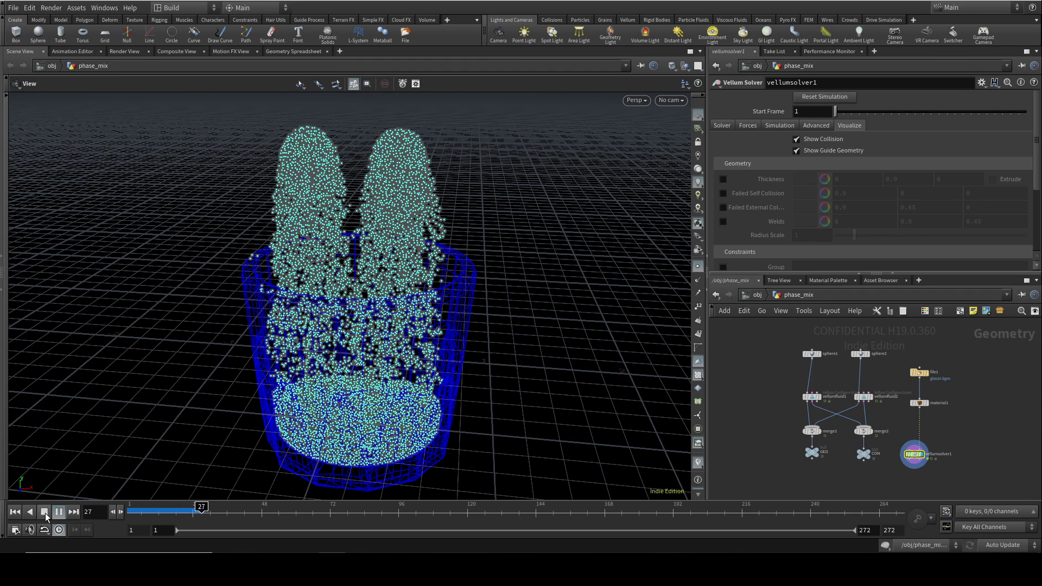
pyautogui.click(45, 513)
pyautogui.click(15, 514)
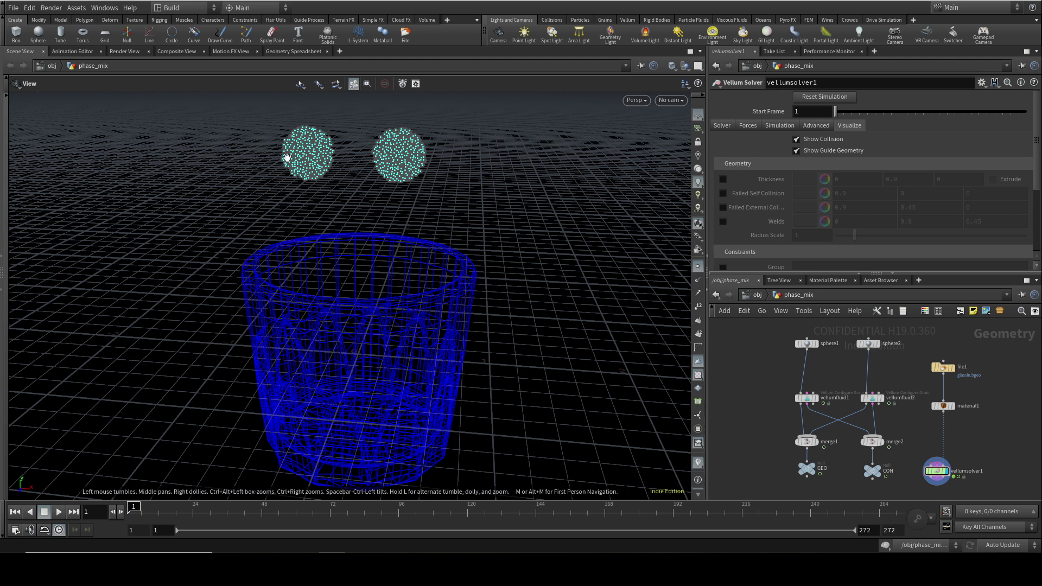
# - Give vellumfluid2 phase 2, density 500 and enabled viscosity 5
pyautogui.moveTo(868, 407)
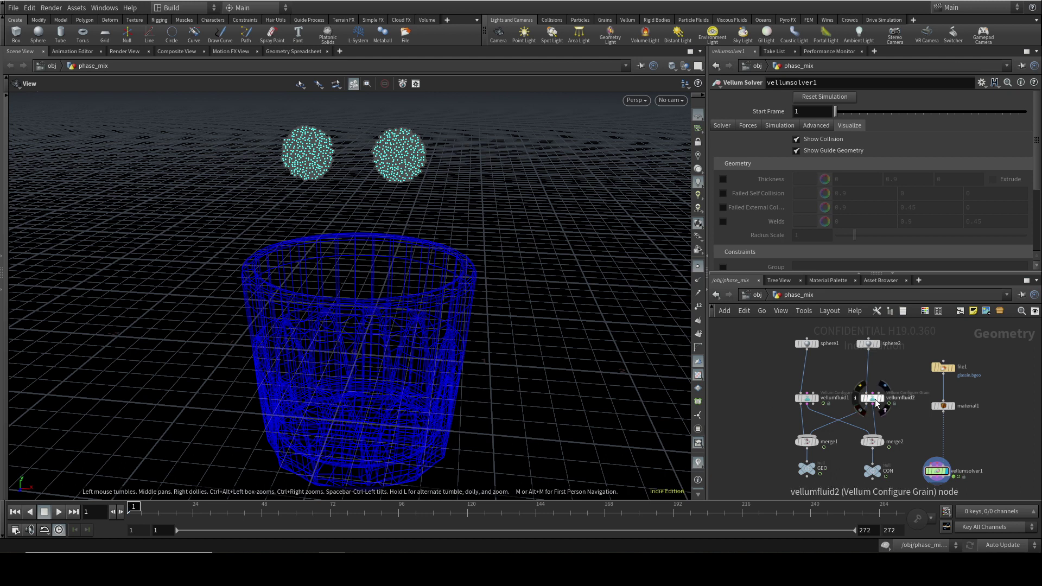
pyautogui.click(873, 398)
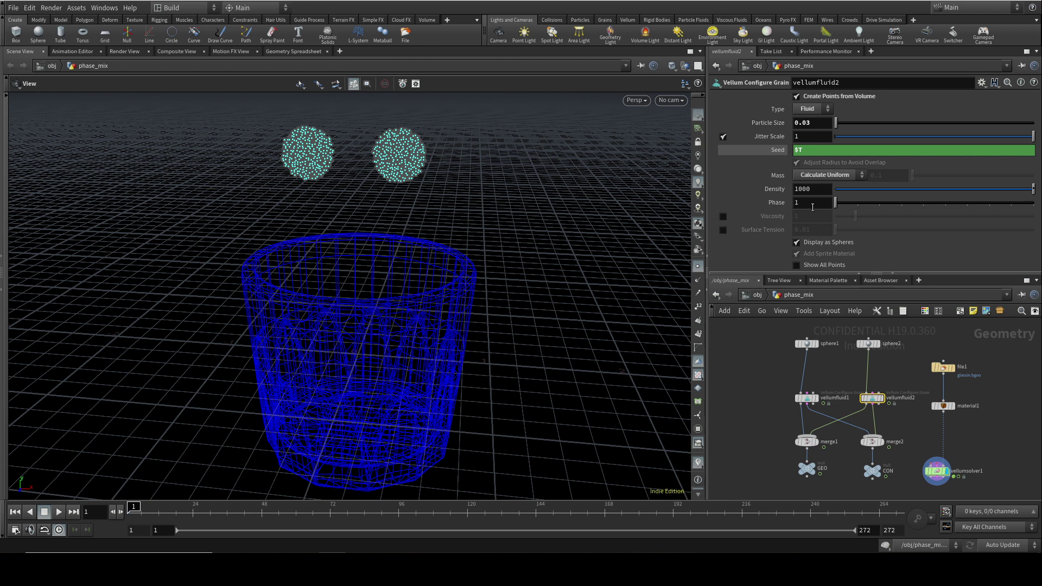
pyautogui.click(857, 204)
pyautogui.doubleClick(818, 195)
pyautogui.write('500')
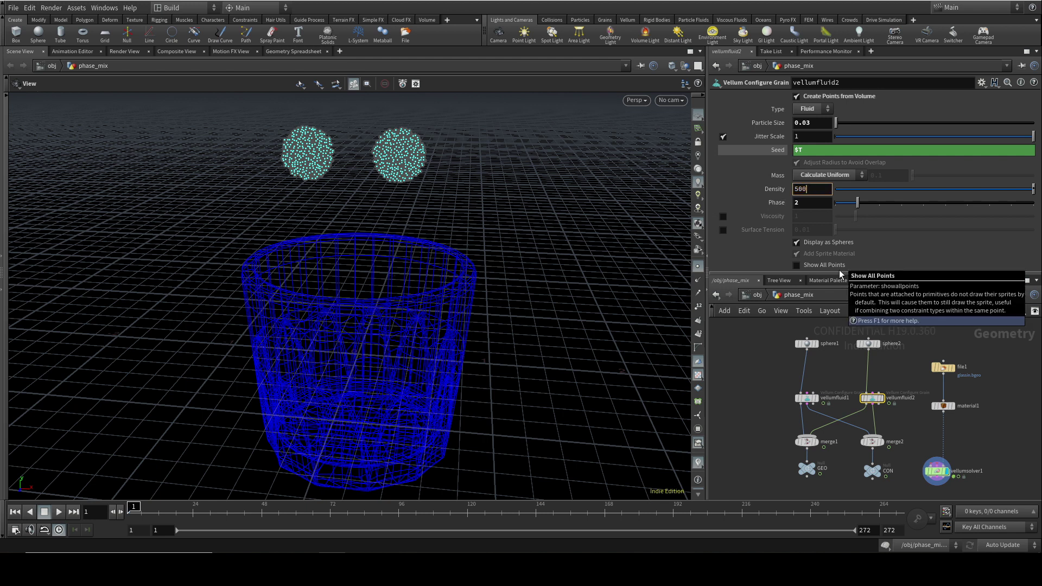
pyautogui.press('Return')
pyautogui.click(723, 216)
pyautogui.doubleClick(813, 217)
pyautogui.write('5')
pyautogui.press('Return')
# - Enable viscosity on vellumfluid1 and set it to 1000
pyautogui.click(807, 398)
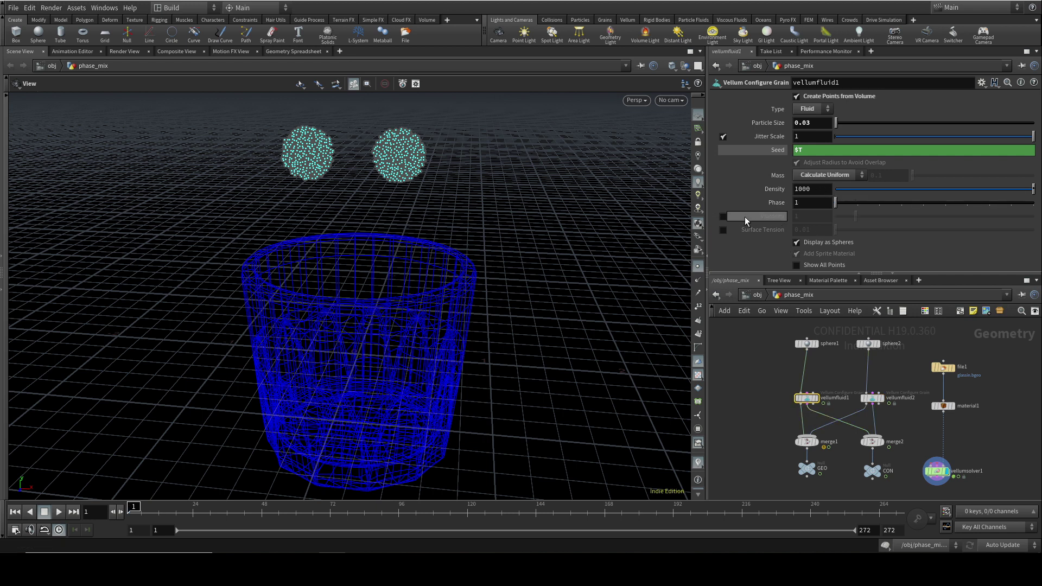
pyautogui.click(723, 217)
pyautogui.click(814, 216)
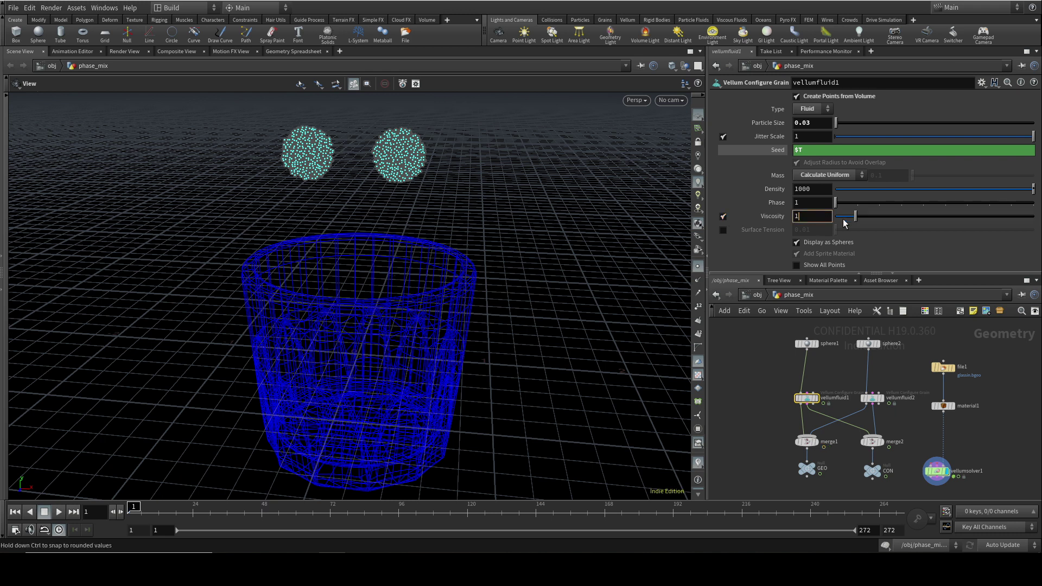
pyautogui.write('000')
pyautogui.press('Return')
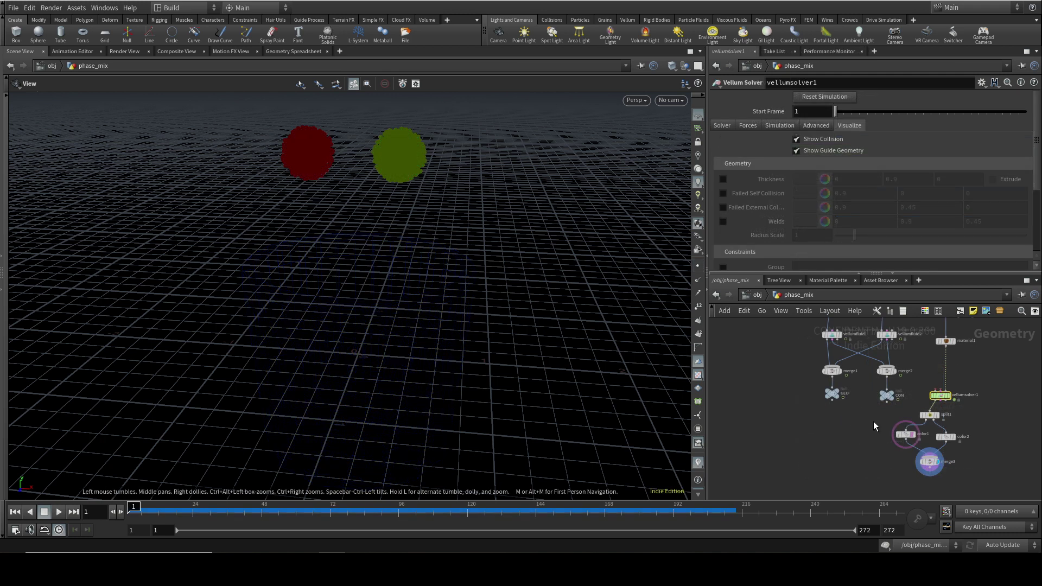
pyautogui.scroll(5, 874, 430)
pyautogui.moveTo(967, 401); pyautogui.dragTo(952, 372, button='middle')
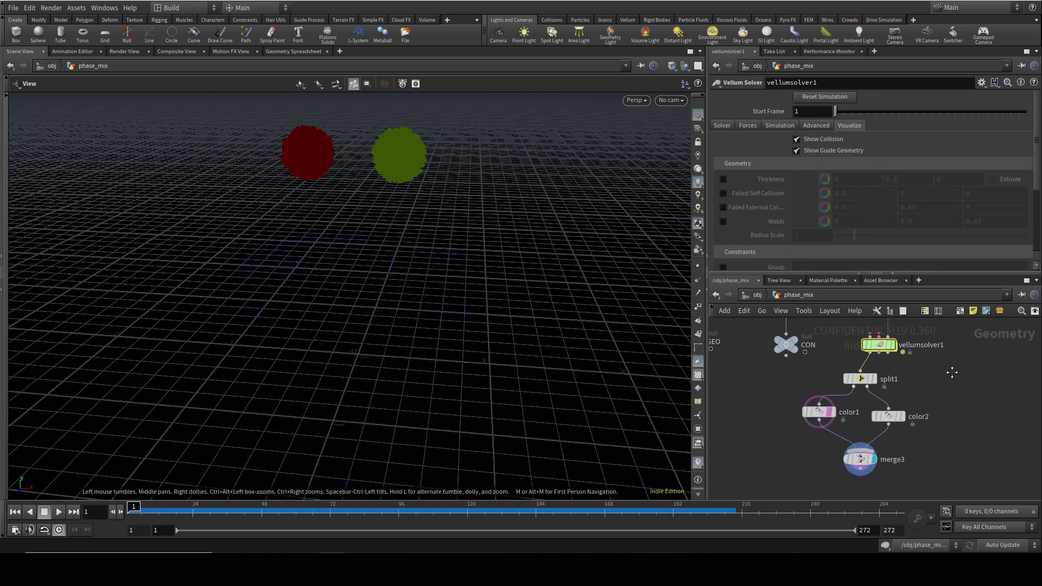
pyautogui.scroll(2, 952, 396)
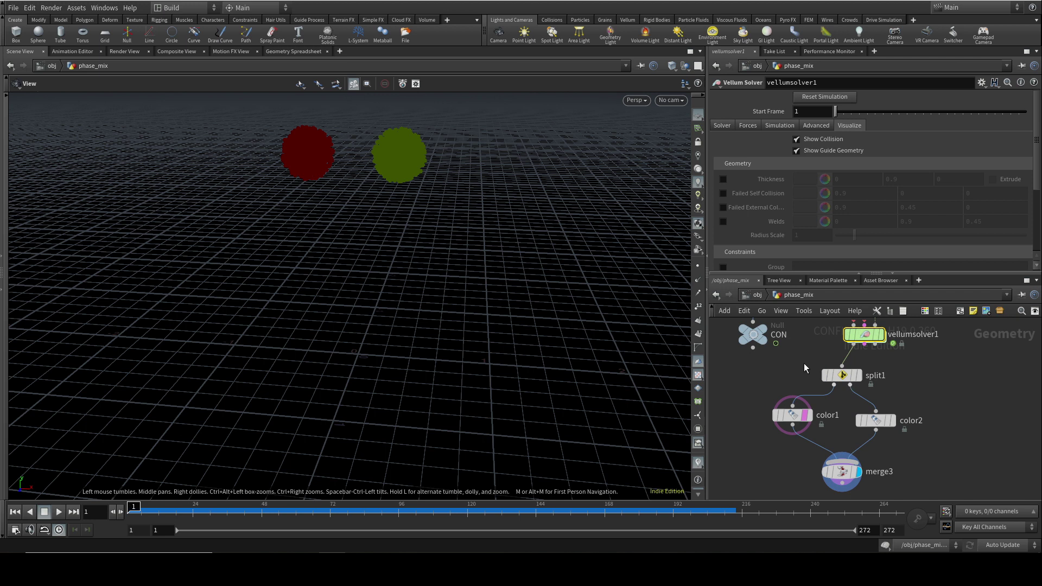
pyautogui.click(884, 387)
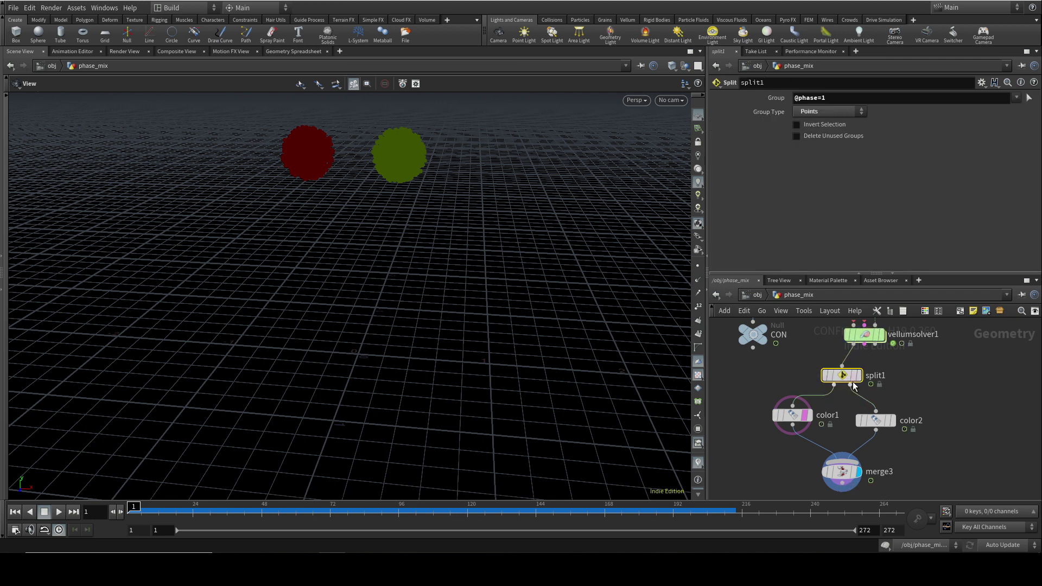
# - Inspect the green color2 and red color1 nodes, then merge3's inputs
pyautogui.moveTo(896, 424)
pyautogui.moveTo(789, 415)
pyautogui.click(875, 421)
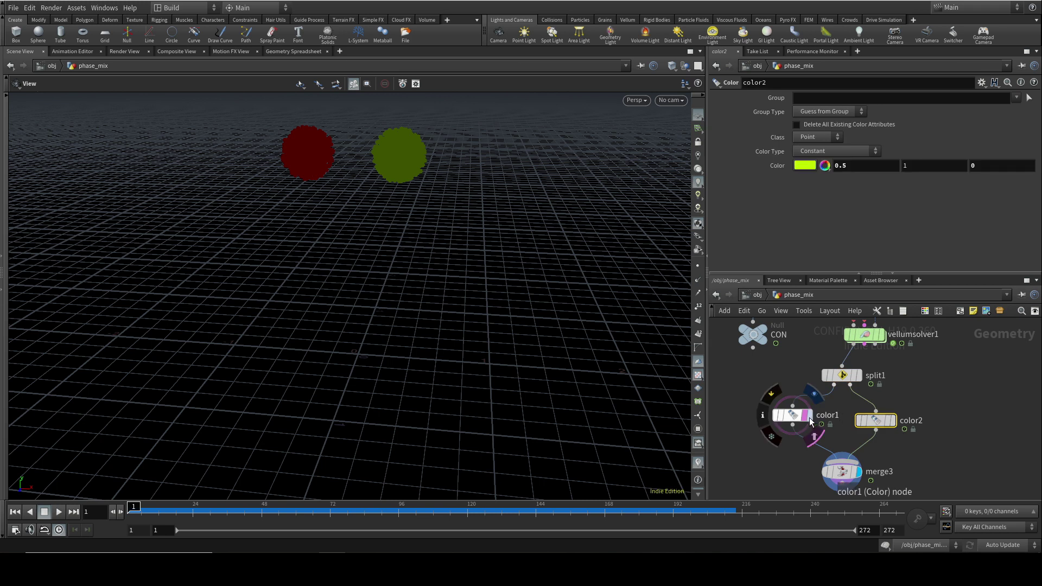
pyautogui.click(793, 415)
pyautogui.click(842, 471)
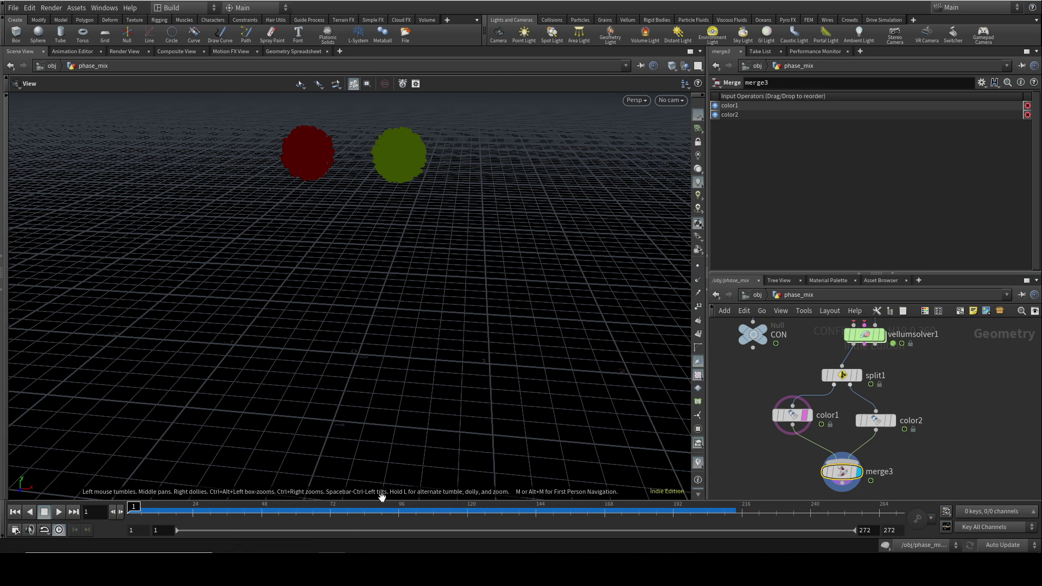
pyautogui.click(59, 512)
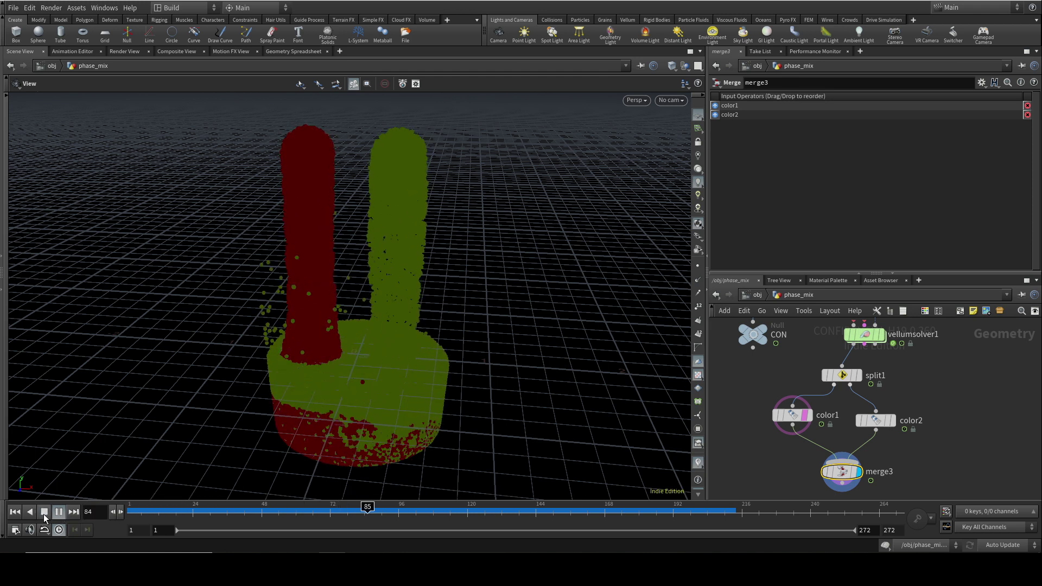
pyautogui.click(43, 512)
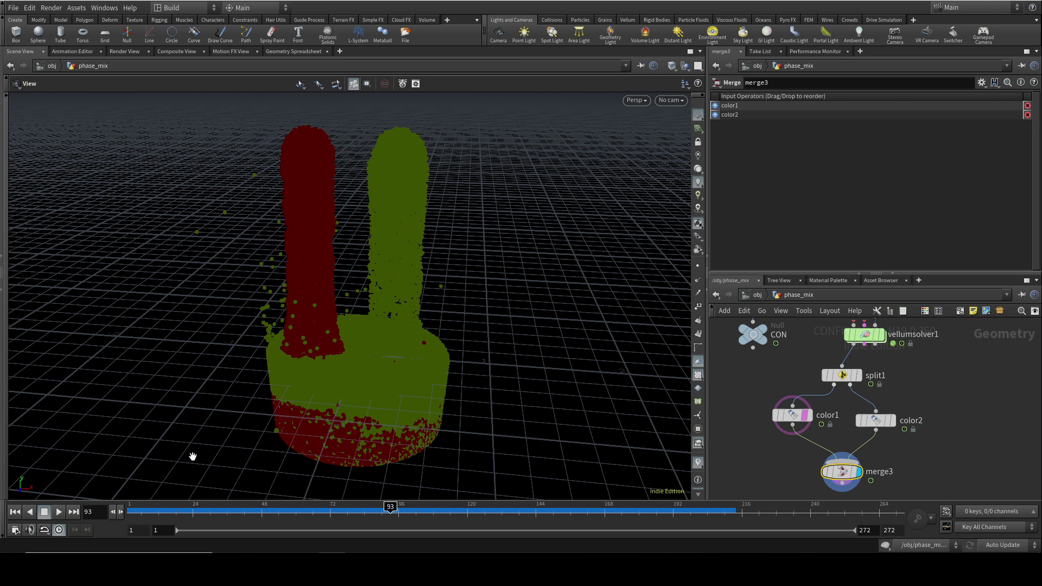
pyautogui.click(59, 512)
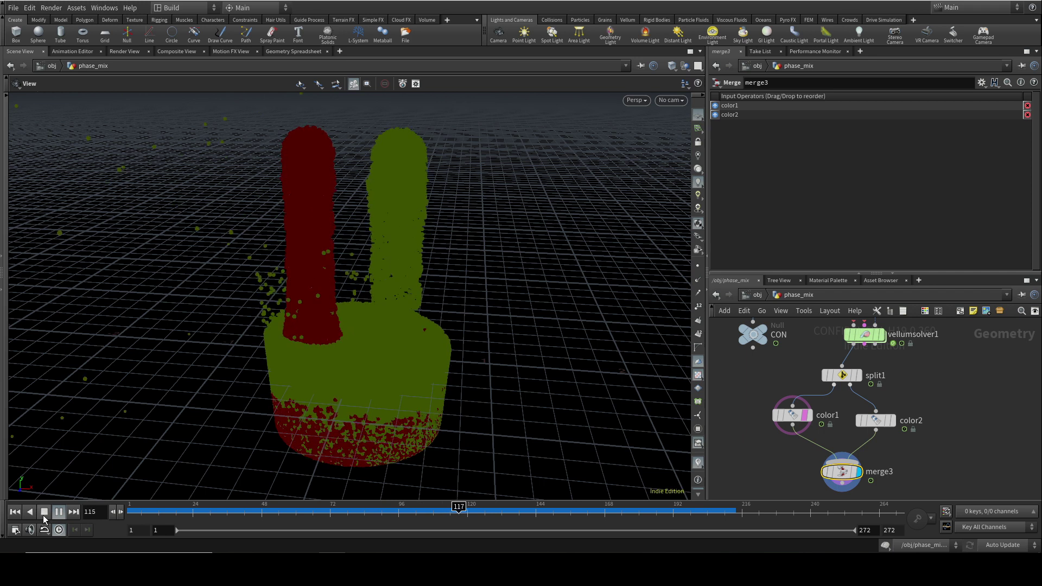
pyautogui.click(45, 516)
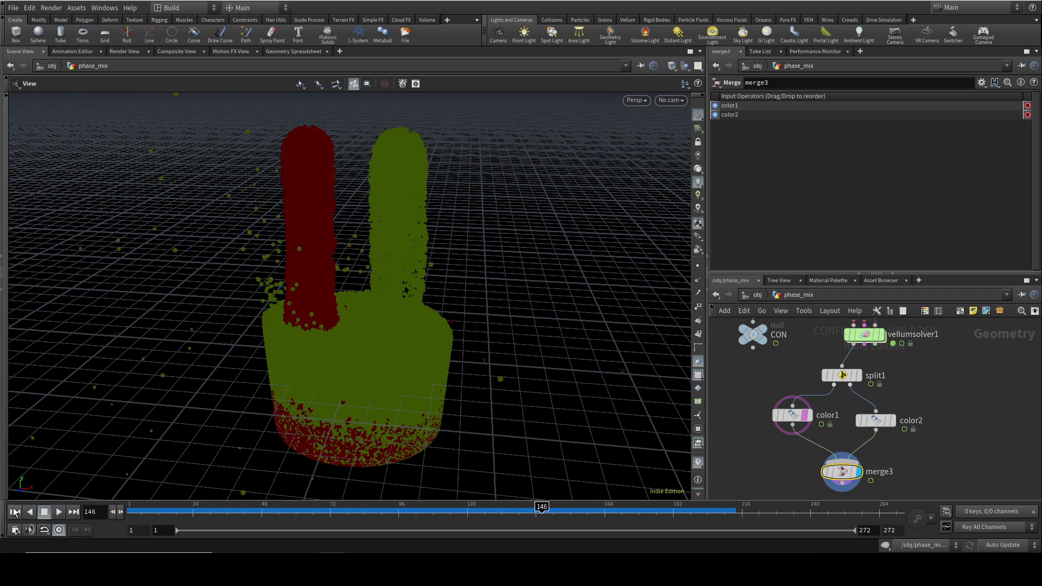
pyautogui.click(15, 512)
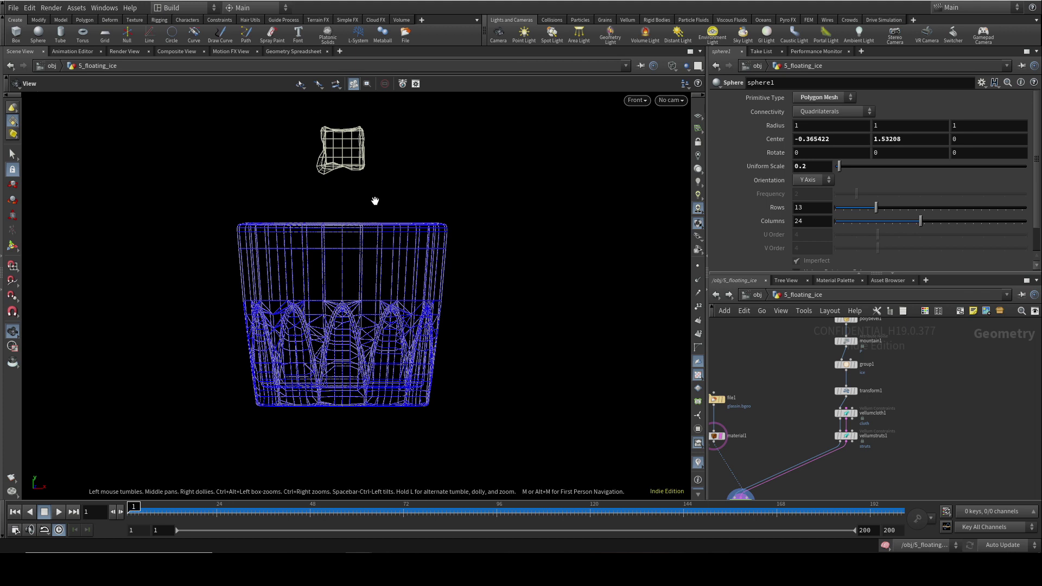
# - Navigate the network from the ice node chain up to file1 and the fluid nodes, selecting vellumcloth1 and vellumstruts1
pyautogui.scroll(-2, 938, 423)
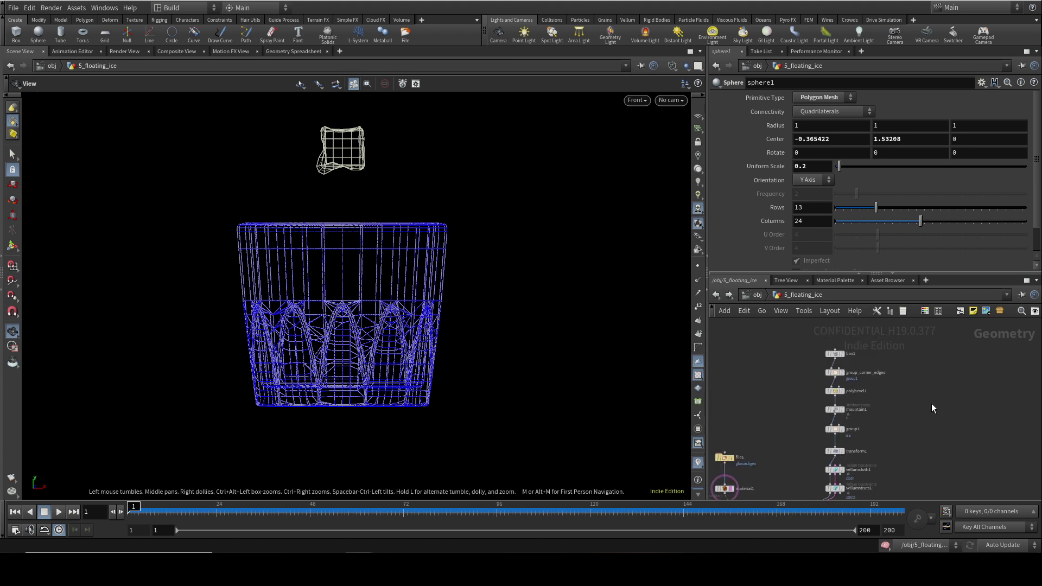
pyautogui.scroll(2, 795, 425)
pyautogui.moveTo(796, 425); pyautogui.dragTo(767, 391, button='middle')
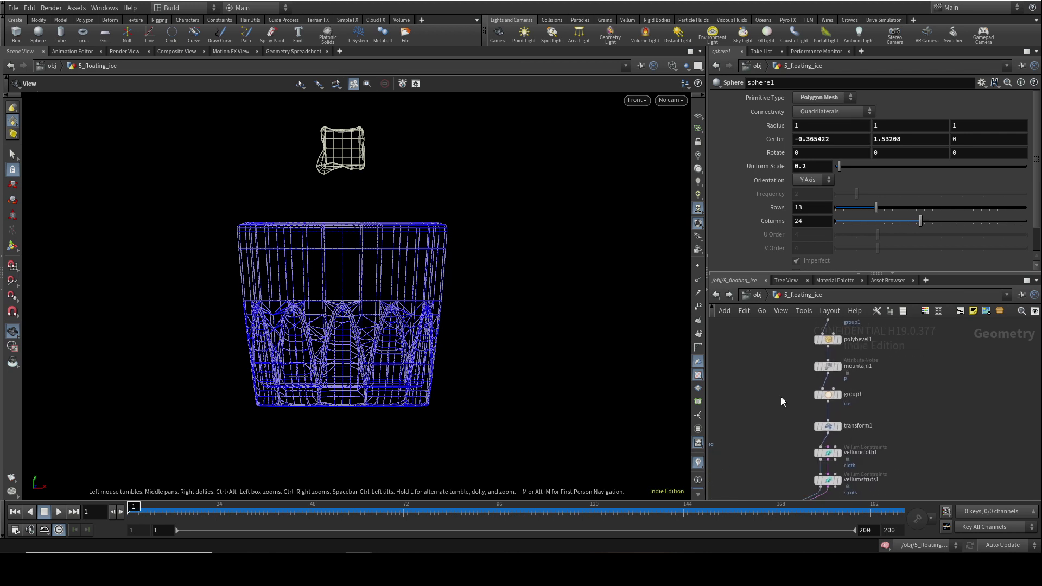
pyautogui.moveTo(922, 430); pyautogui.dragTo(926, 419, button='middle')
pyautogui.moveTo(794, 419); pyautogui.dragTo(888, 491)
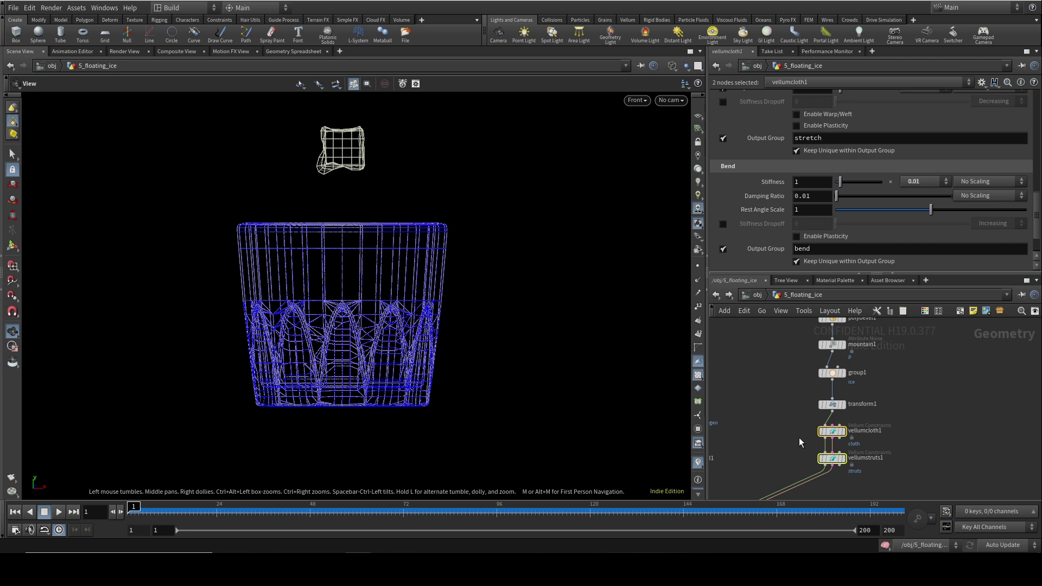
pyautogui.moveTo(798, 438); pyautogui.dragTo(930, 321, button='middle')
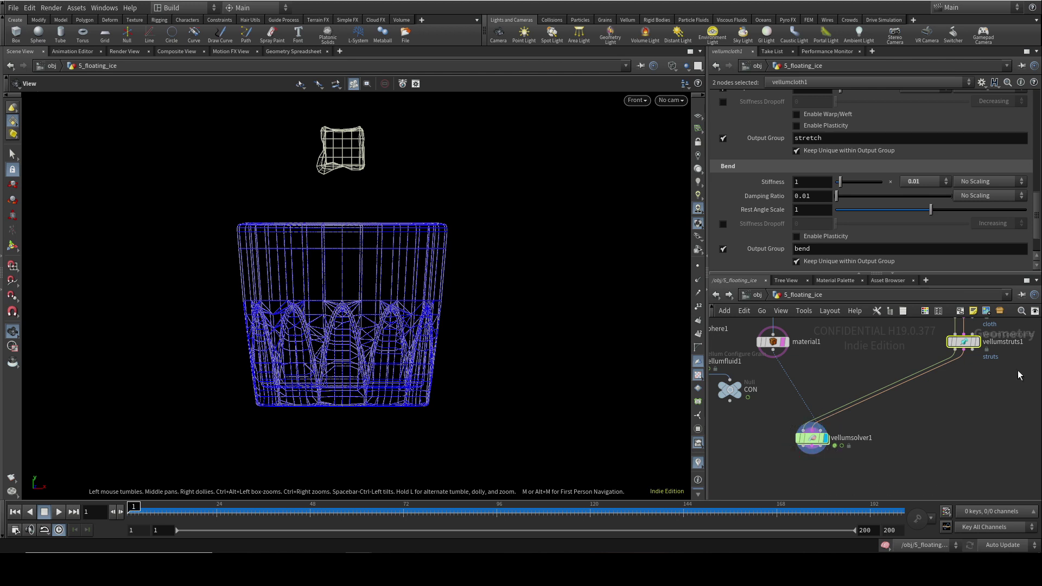
pyautogui.moveTo(1016, 376); pyautogui.dragTo(999, 415, button='middle')
pyautogui.moveTo(868, 343); pyautogui.dragTo(921, 334, button='middle')
pyautogui.moveTo(875, 369); pyautogui.dragTo(927, 386, button='middle')
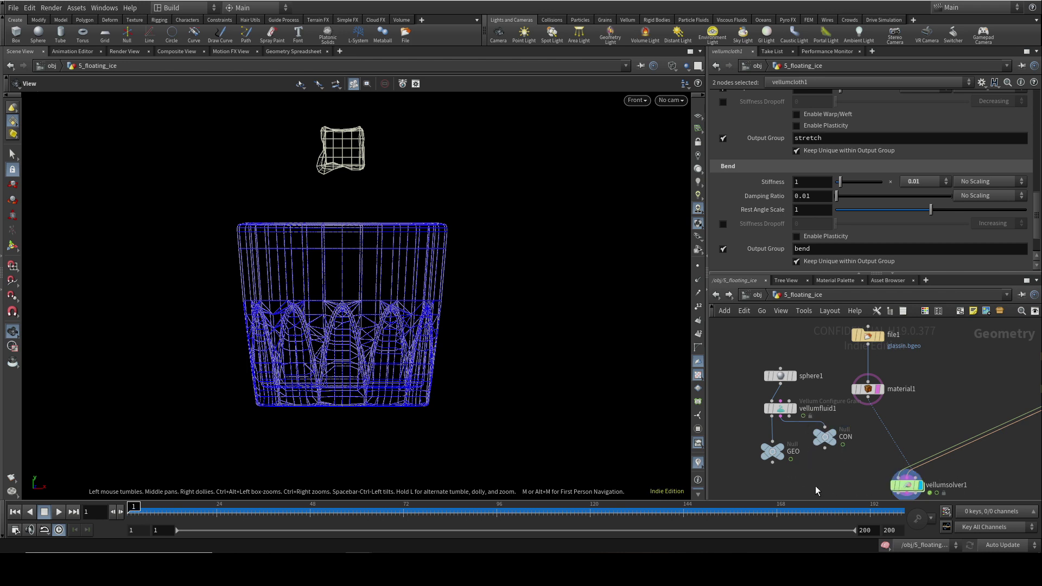
pyautogui.moveTo(823, 479); pyautogui.dragTo(840, 442, button='middle')
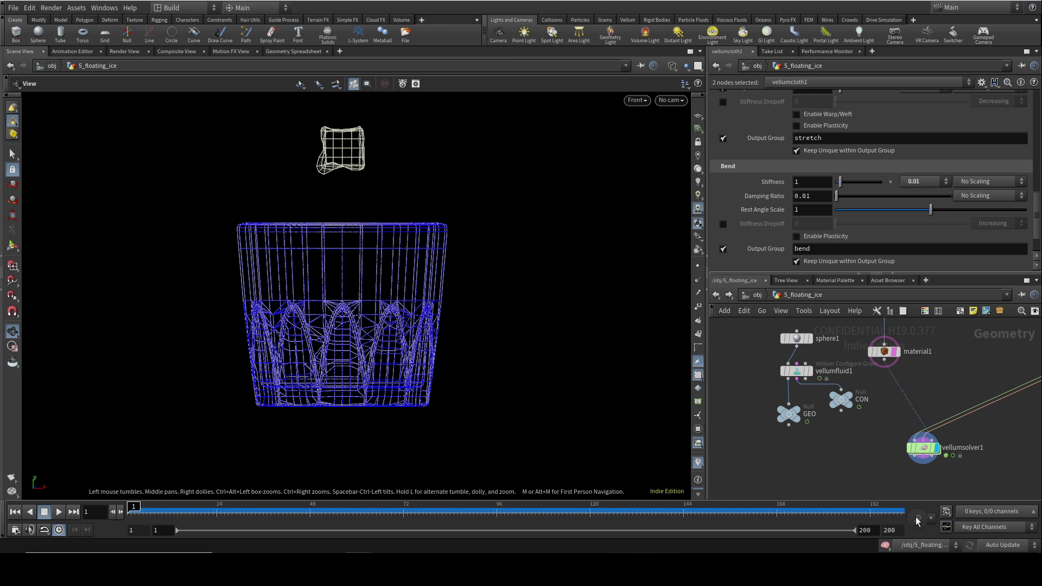
# - Enter vellumsolver1's forces network and view vellumsource1, sourcing GEO and CON with activation $F > 20
pyautogui.doubleClick(925, 450)
pyautogui.scroll(3, 863, 418)
pyautogui.click(791, 434)
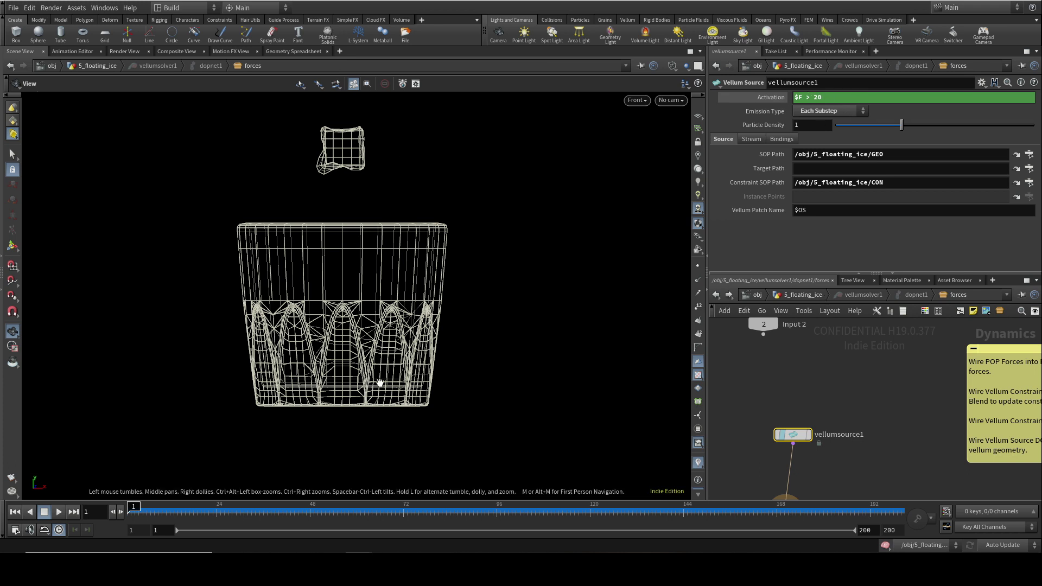
# - Return to 5_floating_ice and show vellumcloth1's cloth settings: density 0.5, edge length scale 0.25
pyautogui.click(780, 294)
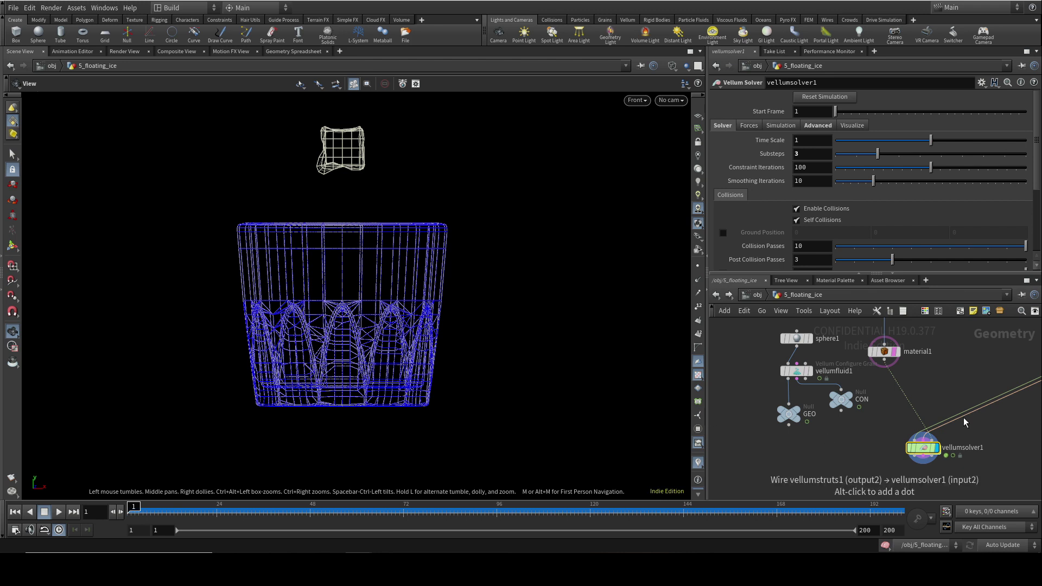
pyautogui.moveTo(967, 413); pyautogui.dragTo(851, 433, button='middle')
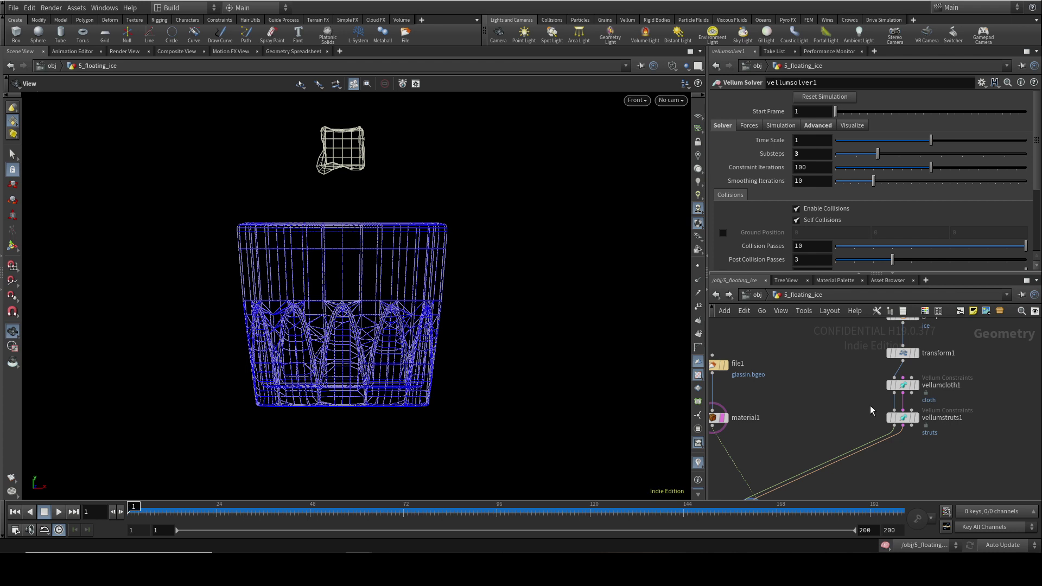
pyautogui.click(904, 419)
pyautogui.click(903, 385)
pyautogui.scroll(5, 909, 174)
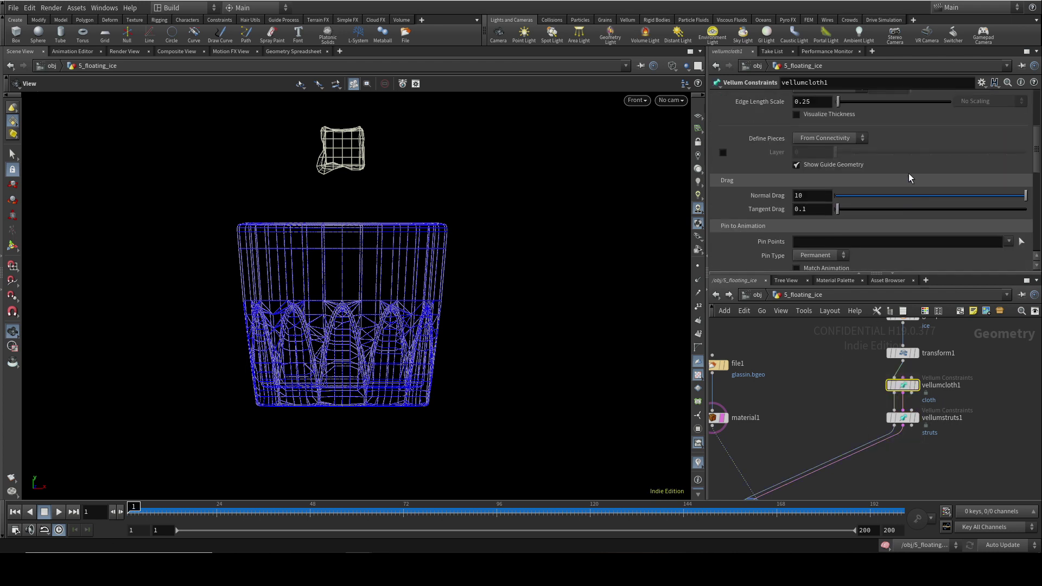
pyautogui.scroll(5, 908, 174)
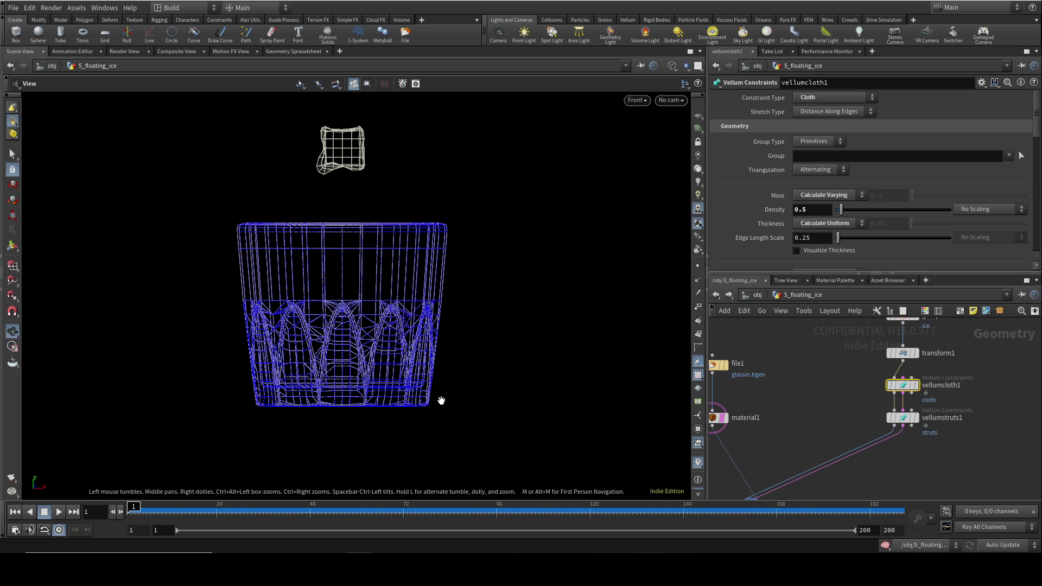
# - Play the floating-ice simulation, pausing at frame 77 and then resuming playback
pyautogui.click(57, 511)
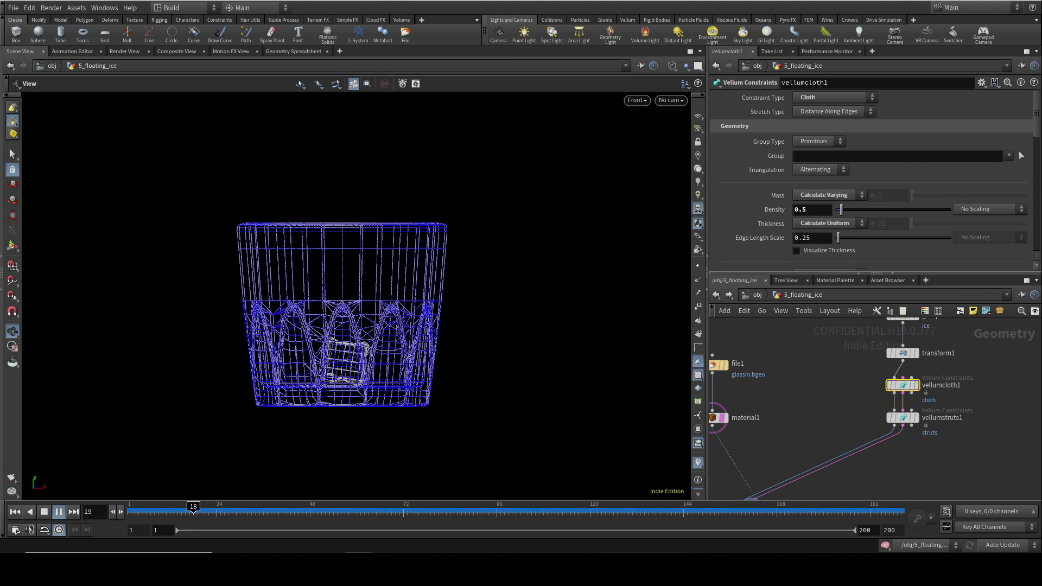
pyautogui.click(44, 513)
pyautogui.press('Up')
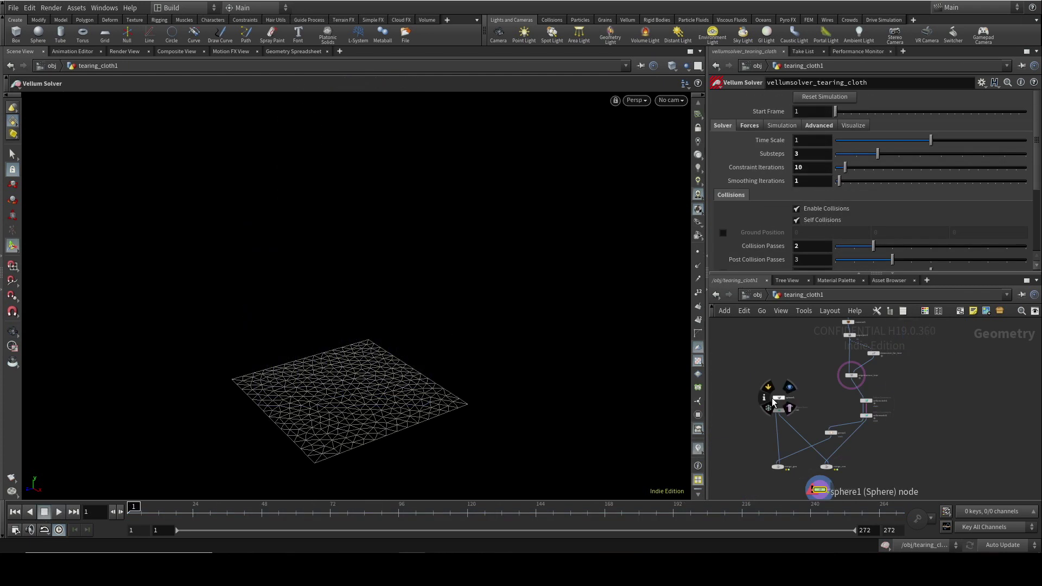
# - Display vellumfluid1 so its particle ball appears above the cloth, and view its settings
pyautogui.scroll(4, 796, 366)
pyautogui.moveTo(809, 403); pyautogui.dragTo(838, 370, button='middle')
pyautogui.moveTo(775, 367); pyautogui.dragTo(825, 427)
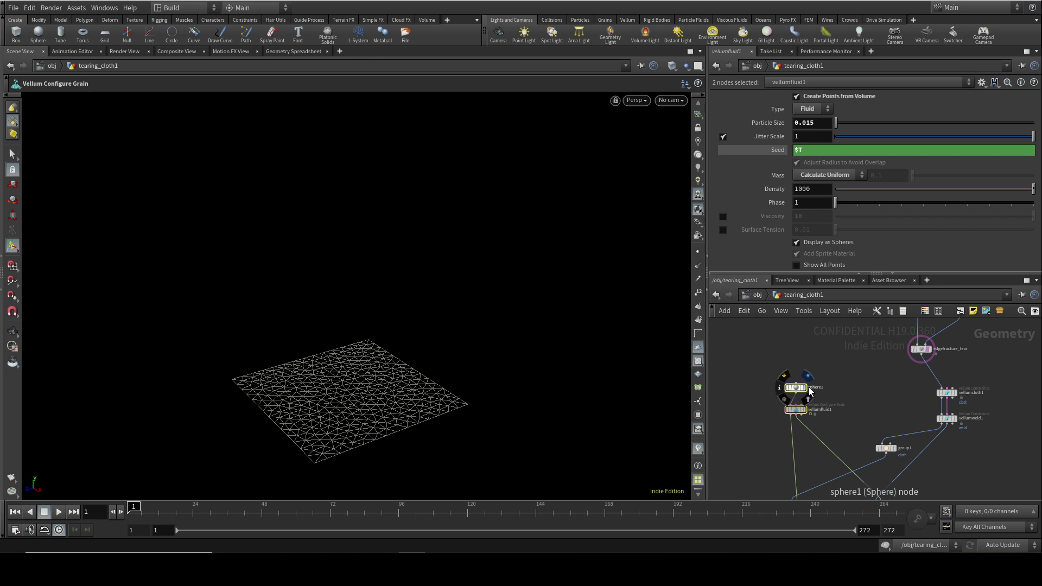
pyautogui.click(796, 389)
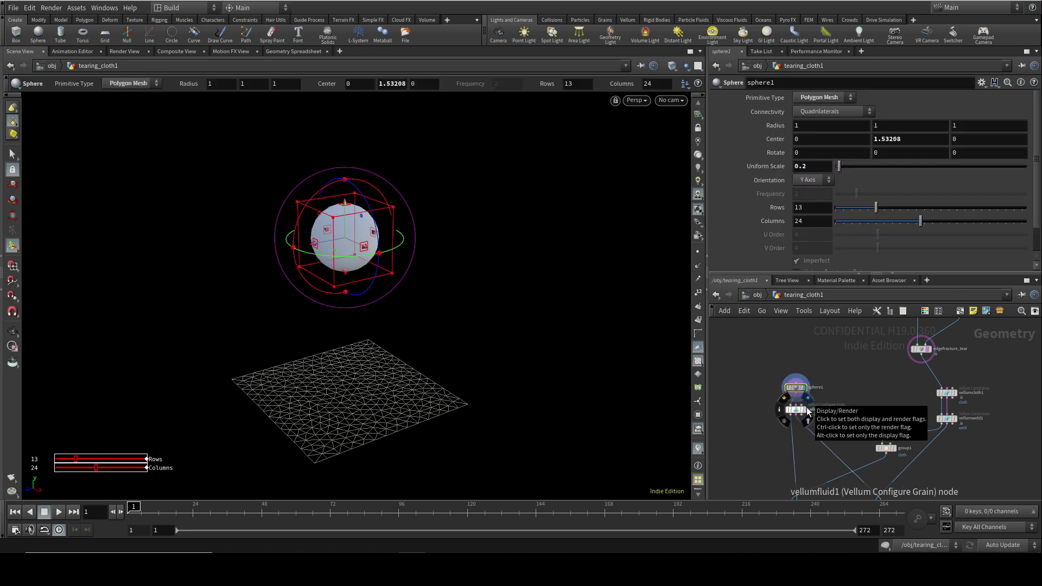
pyautogui.click(807, 410)
pyautogui.click(795, 410)
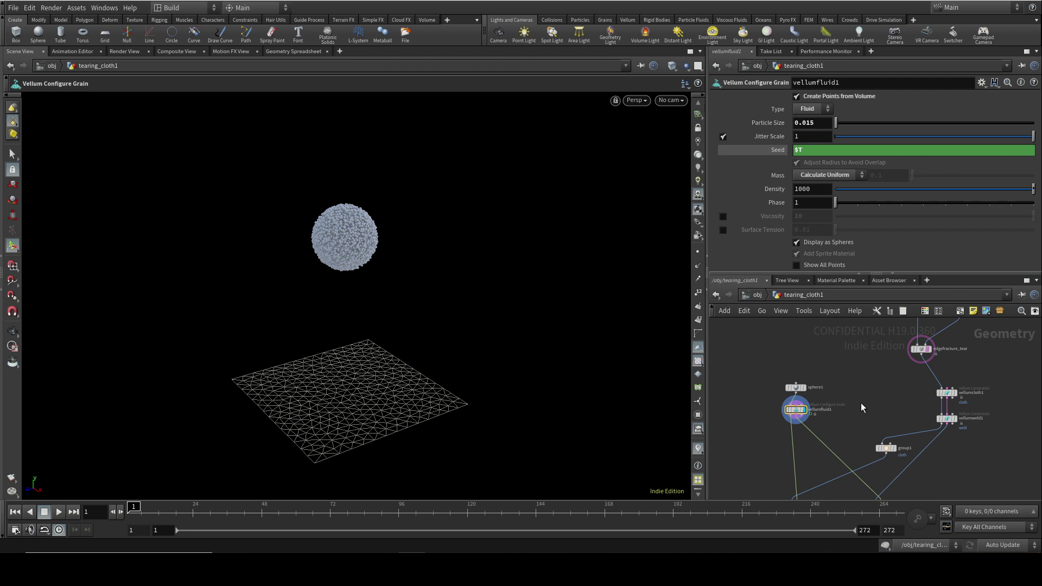
# - Show planarpatch_cloth's settings: ZX plane, edge length 0.08, size 1.1 by 1.1, height 0.5
pyautogui.moveTo(861, 402); pyautogui.dragTo(772, 492, button='middle')
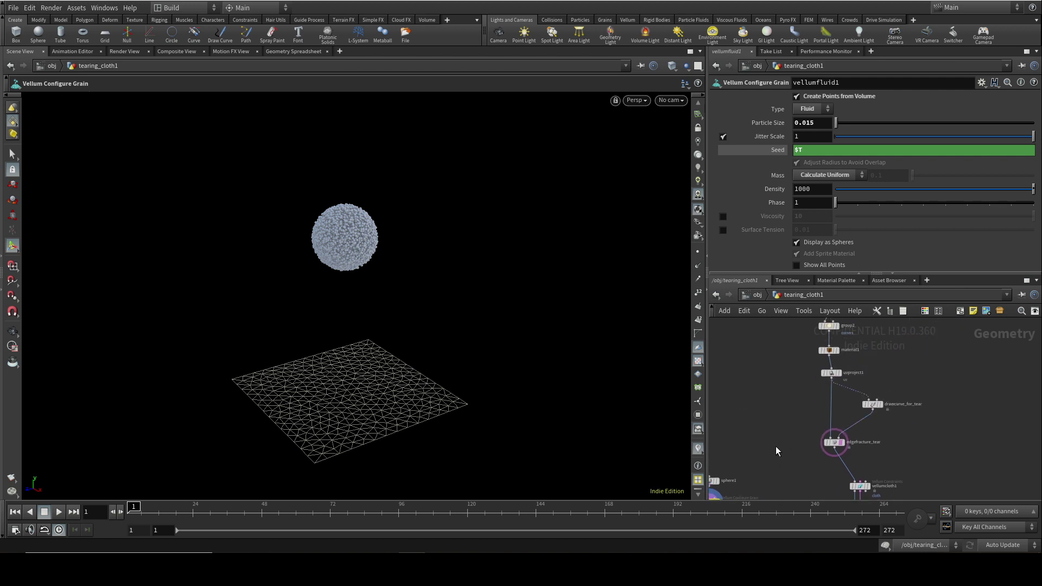
pyautogui.moveTo(776, 439); pyautogui.dragTo(785, 518, button='middle')
pyautogui.scroll(4, 848, 487)
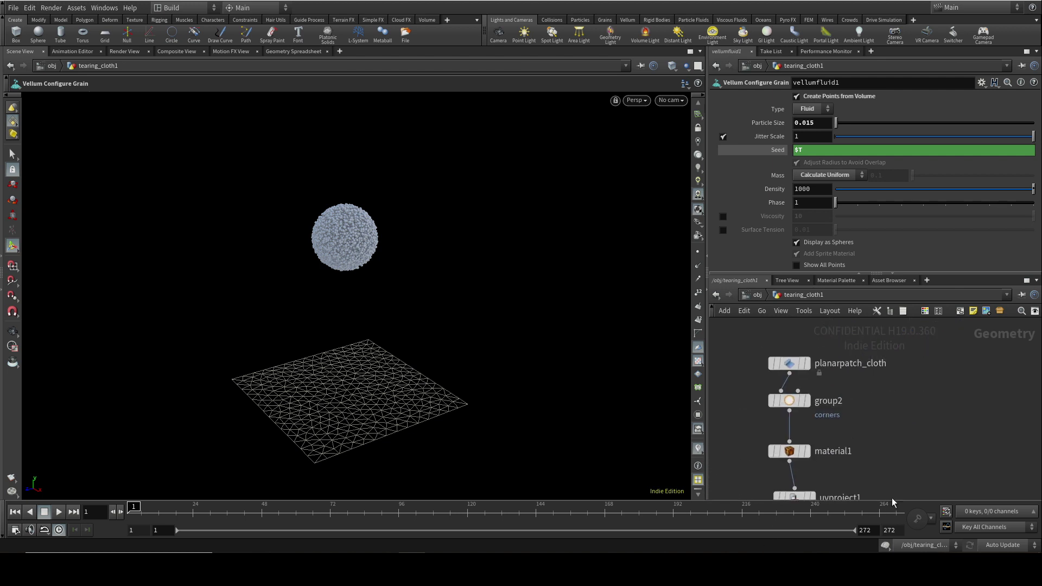
pyautogui.click(789, 363)
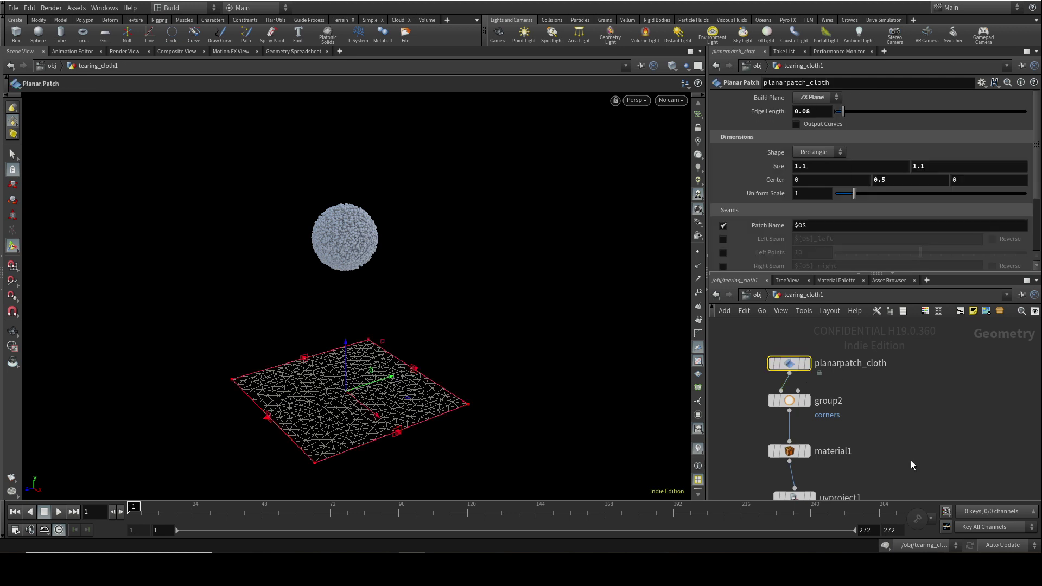
pyautogui.moveTo(918, 471); pyautogui.dragTo(901, 394, button='middle')
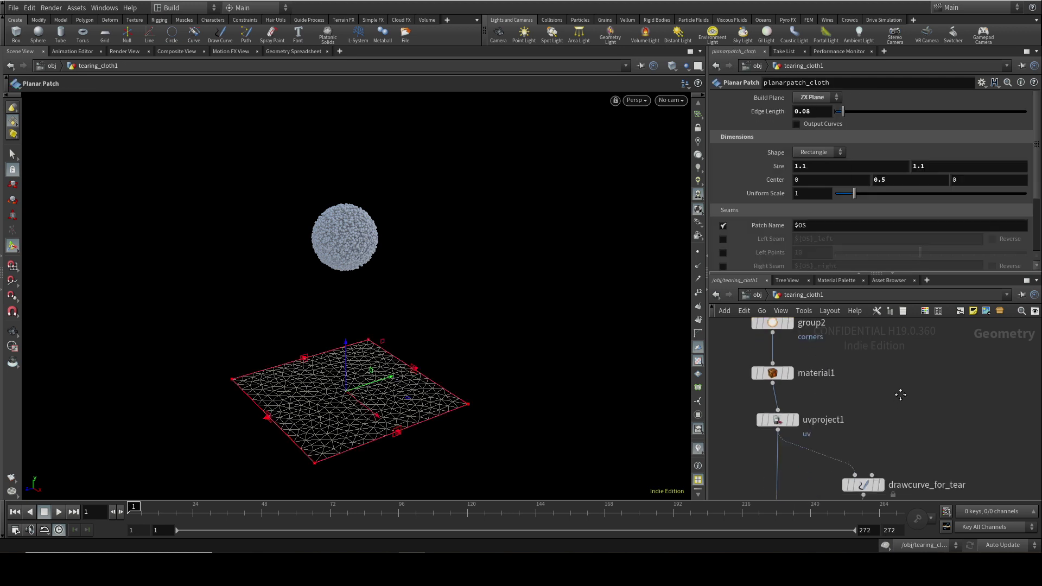
pyautogui.moveTo(901, 435); pyautogui.dragTo(906, 393, button='middle')
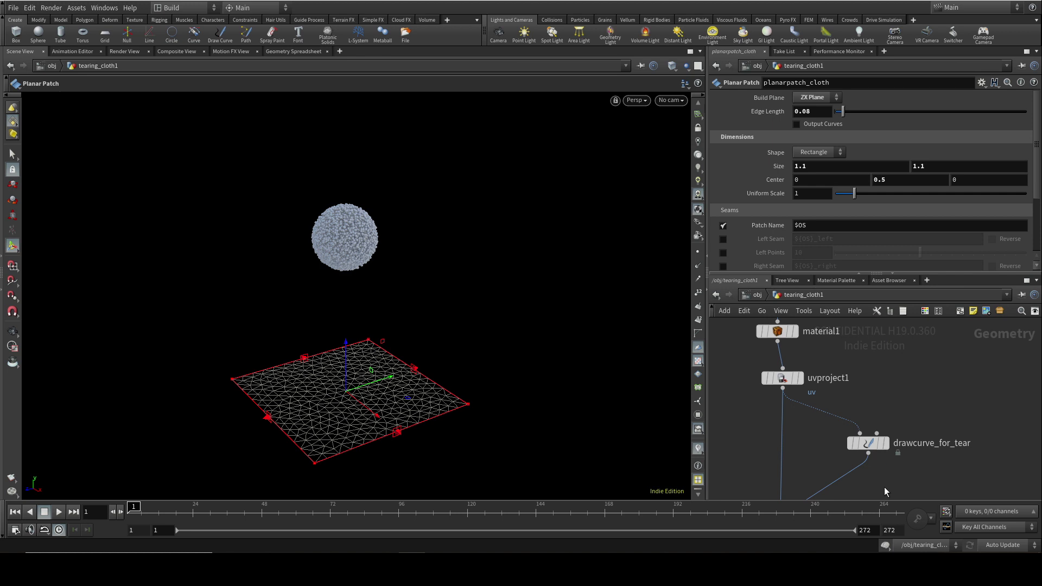
pyautogui.scroll(-1, 884, 487)
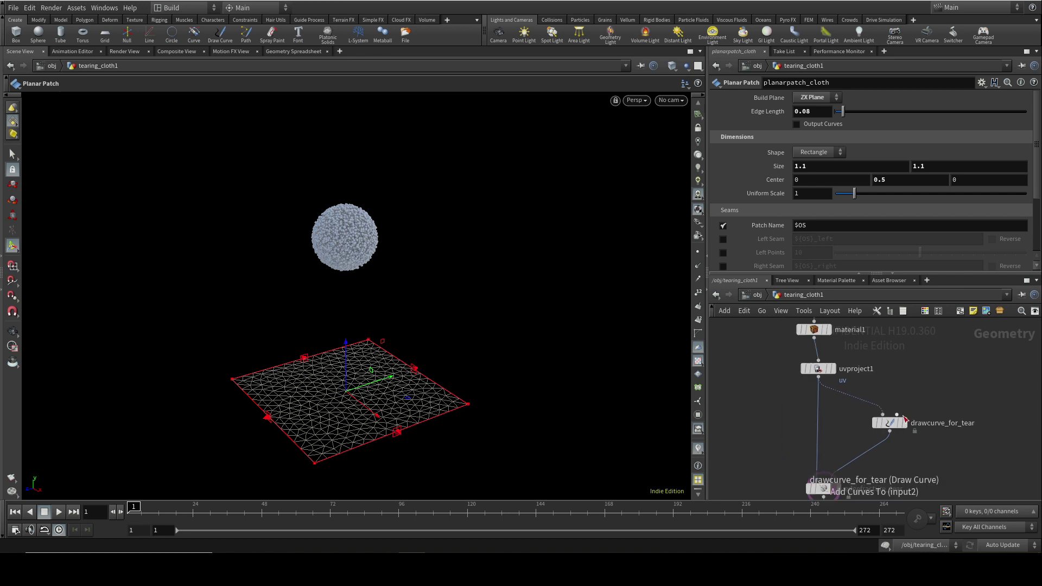
# - Inspect the tear-setup nodes drawcurve_for_tear, edgefracture_tear and vellumcloth1
pyautogui.click(906, 427)
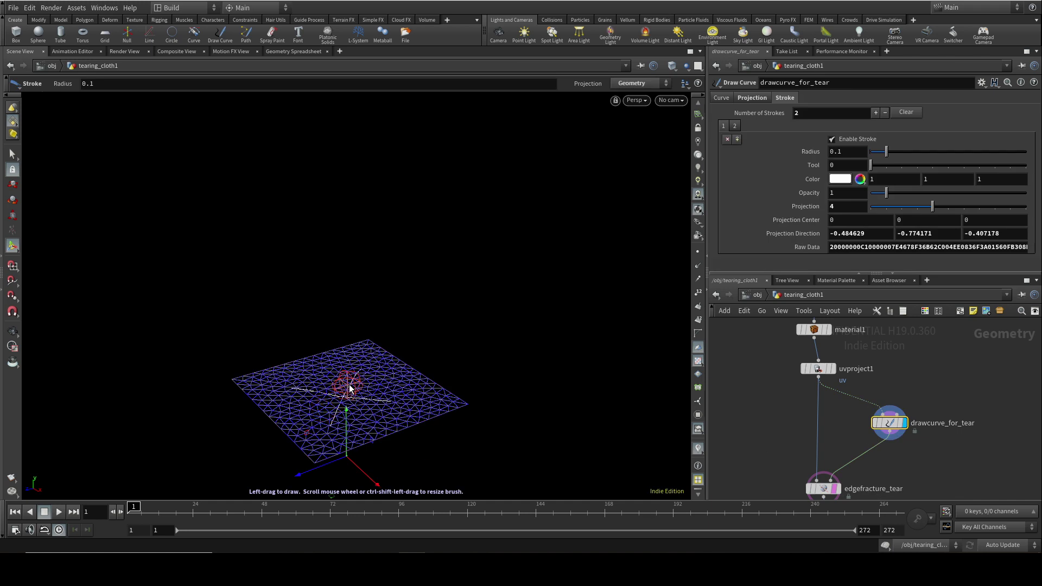
pyautogui.moveTo(875, 473); pyautogui.dragTo(873, 413, button='middle')
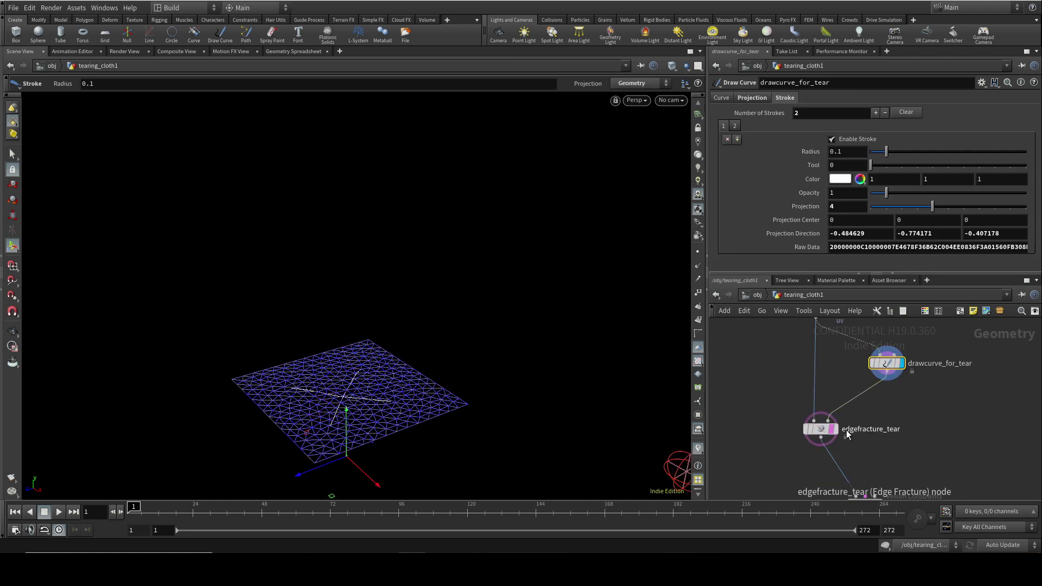
pyautogui.click(819, 431)
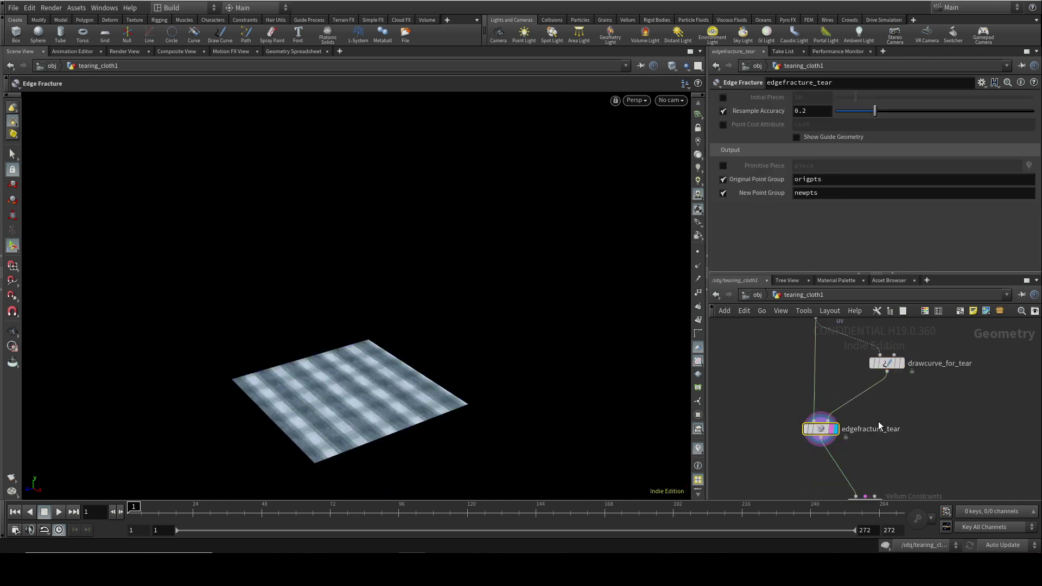
pyautogui.moveTo(910, 463); pyautogui.dragTo(872, 408, button='middle')
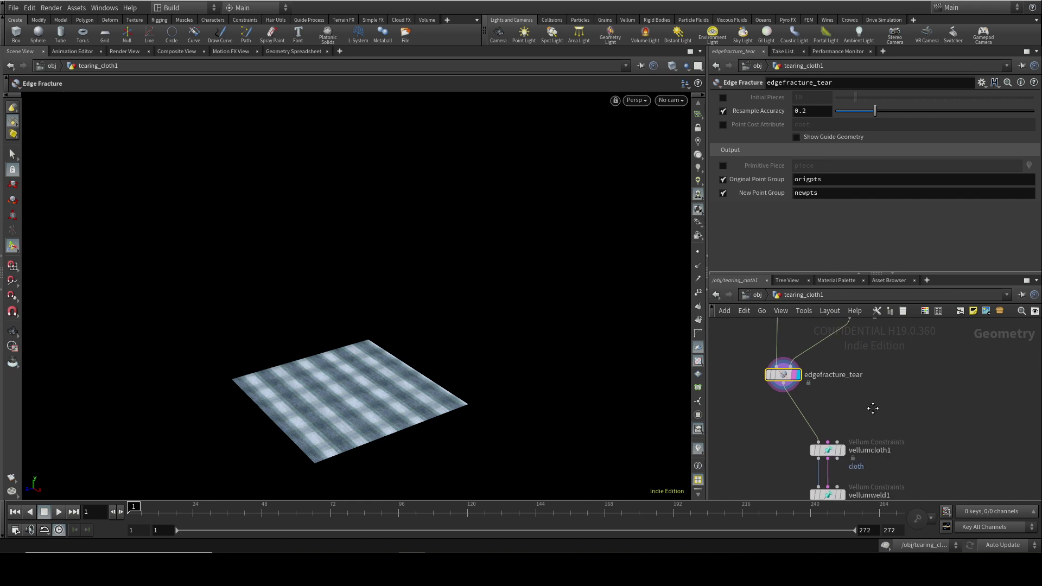
pyautogui.click(842, 448)
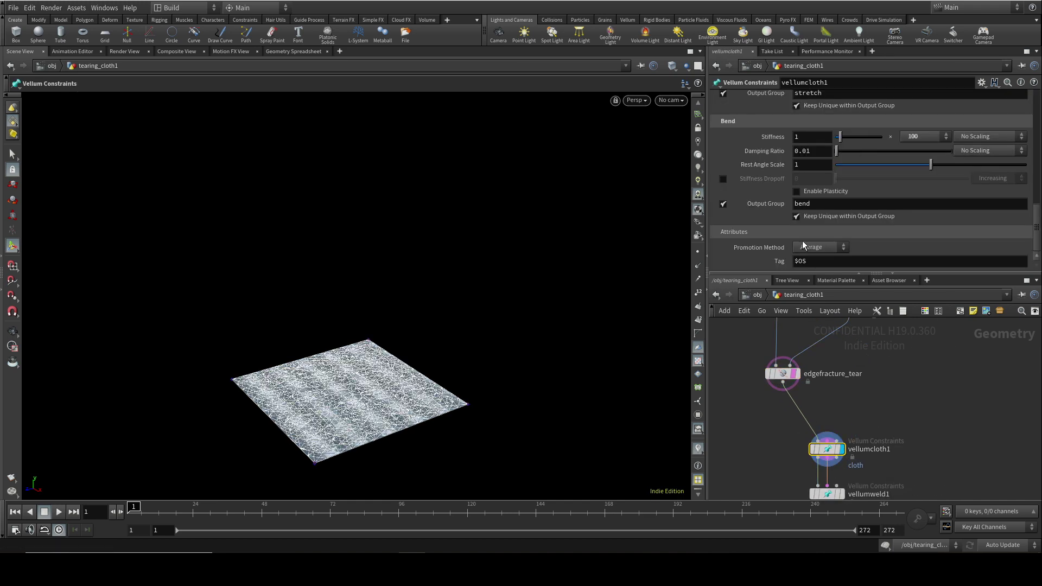
# - Display vellumweld1's weld constraints, then review vellumcloth1: corners pinned permanently, normal drag 10
pyautogui.moveTo(902, 478); pyautogui.dragTo(889, 405, button='middle')
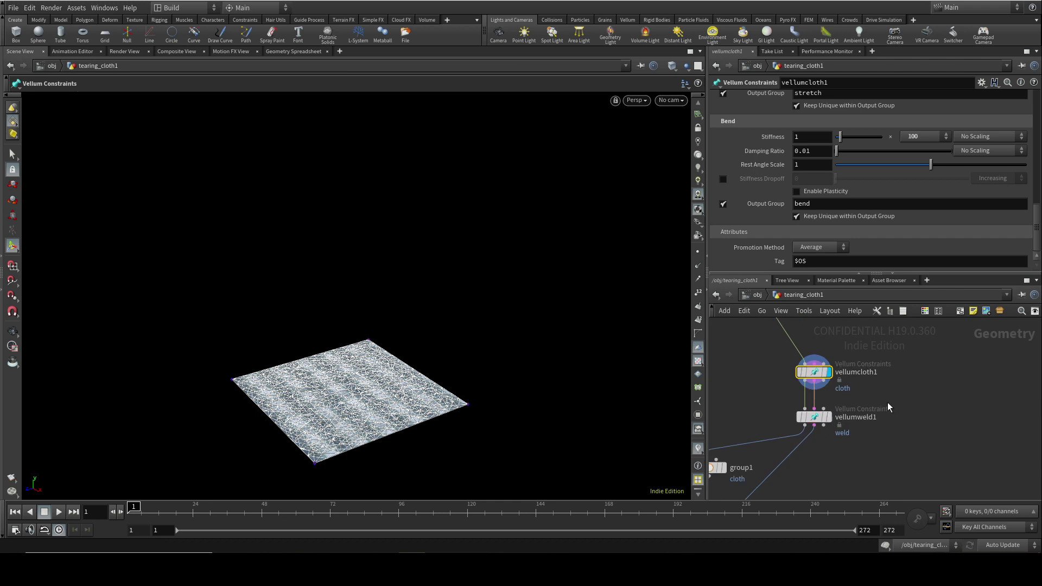
pyautogui.click(839, 429)
pyautogui.click(828, 417)
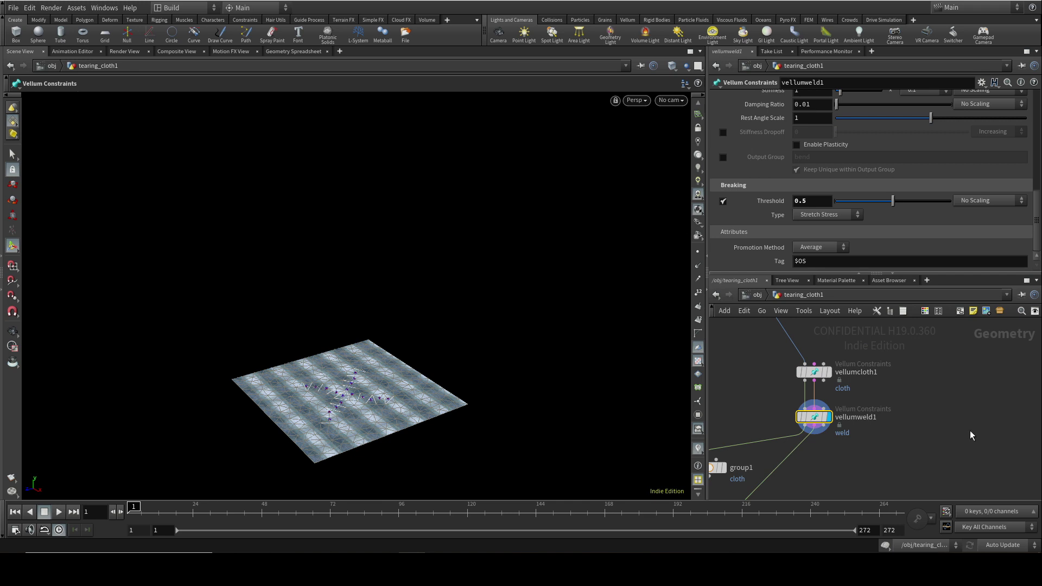
pyautogui.click(814, 372)
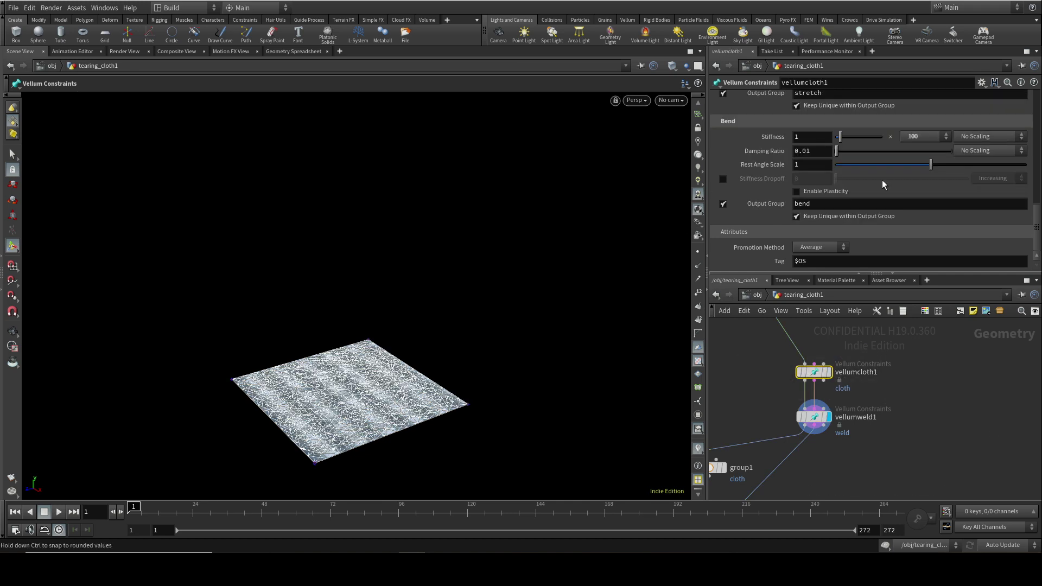
pyautogui.scroll(3, 1024, 195)
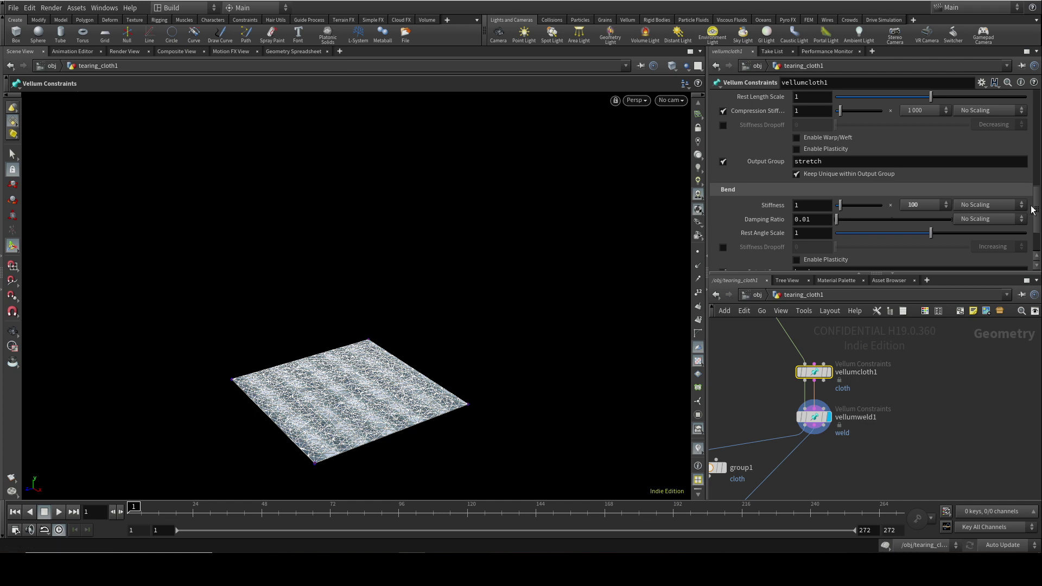
pyautogui.scroll(8, 923, 195)
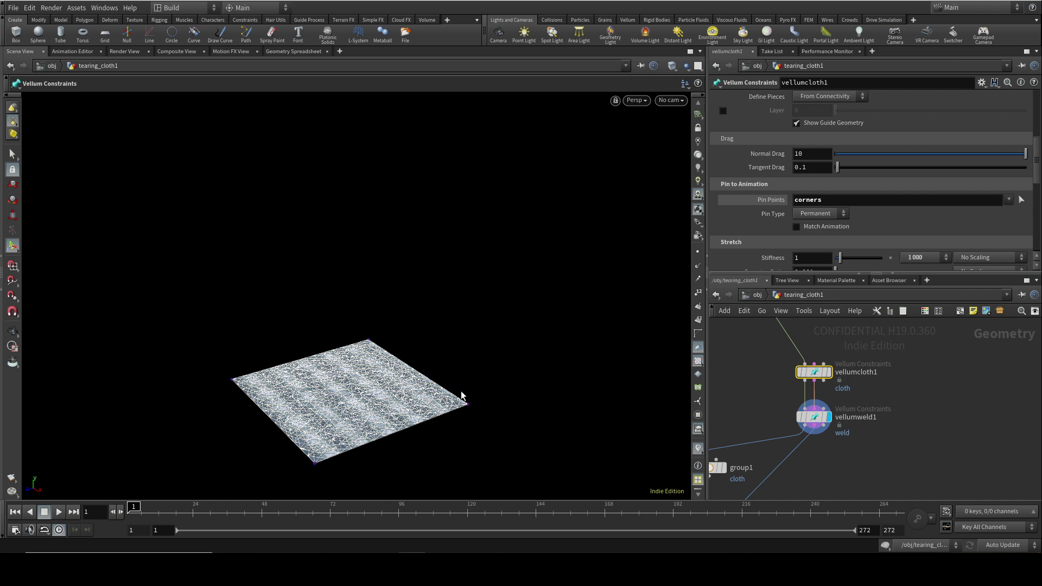
pyautogui.moveTo(886, 470); pyautogui.dragTo(911, 422, button='middle')
pyautogui.scroll(-3, 910, 421)
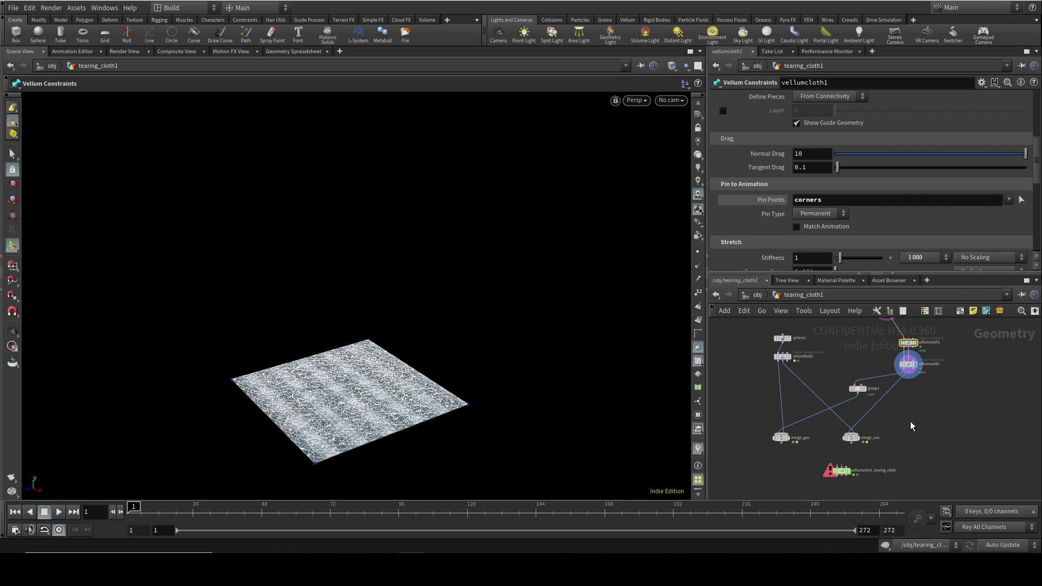
pyautogui.scroll(1, 890, 421)
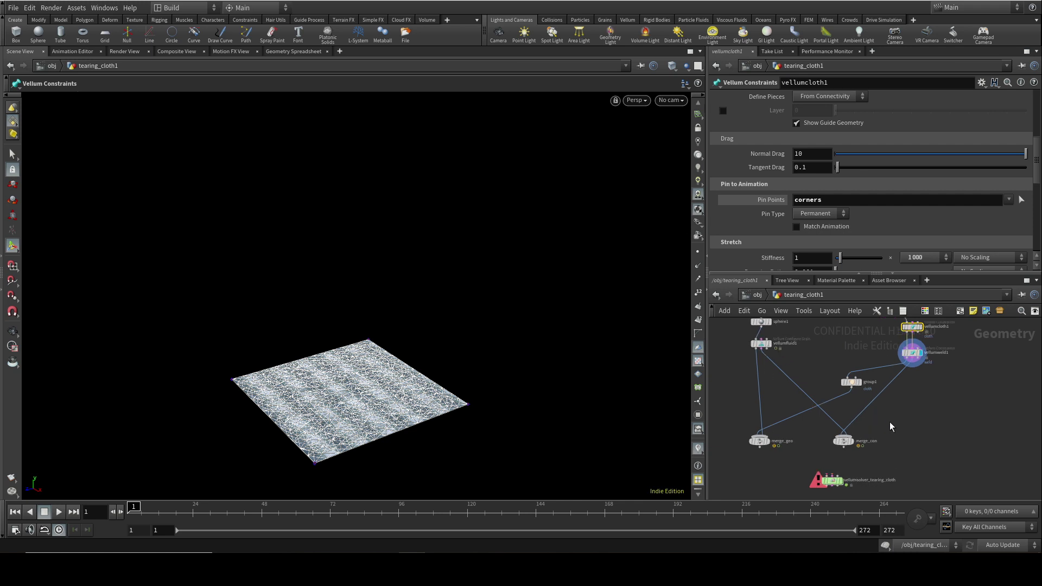
# - Wire merge_geo and merge_con into the Vellum solver's first two inputs and play the tearing cloth
pyautogui.click(759, 441)
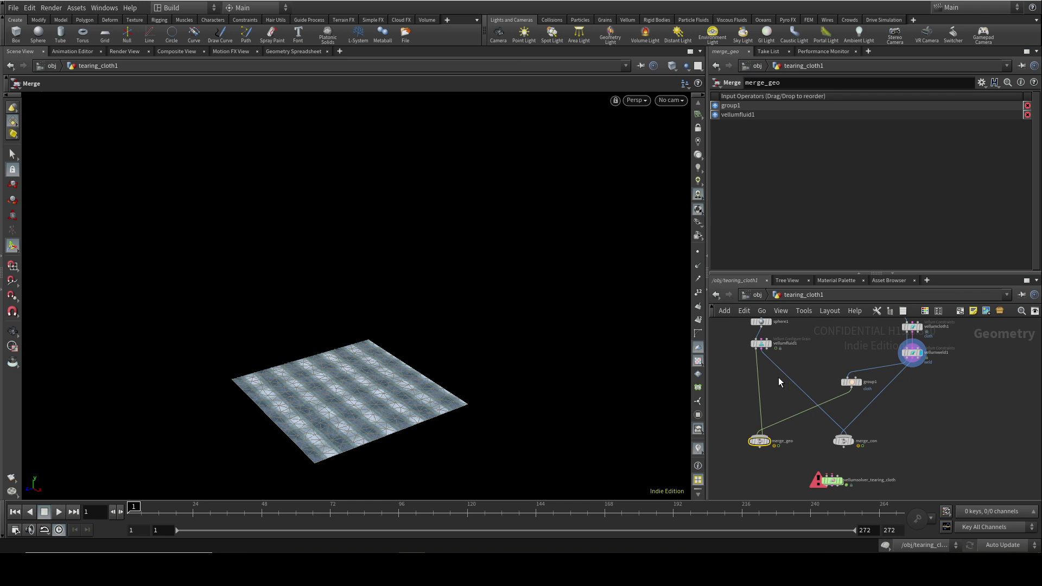
pyautogui.scroll(3, 903, 471)
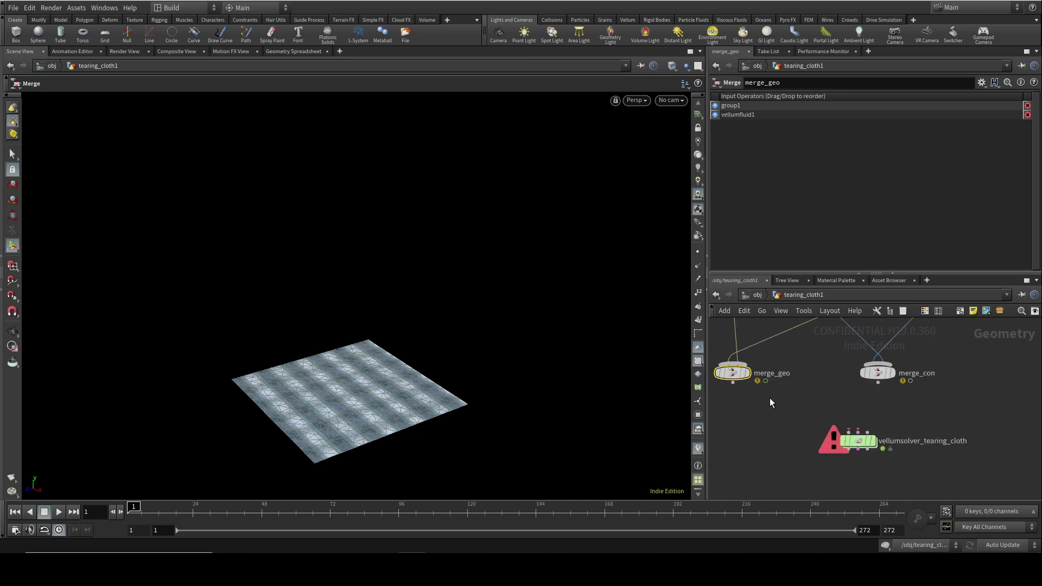
pyautogui.click(733, 383)
pyautogui.click(848, 432)
pyautogui.click(878, 382)
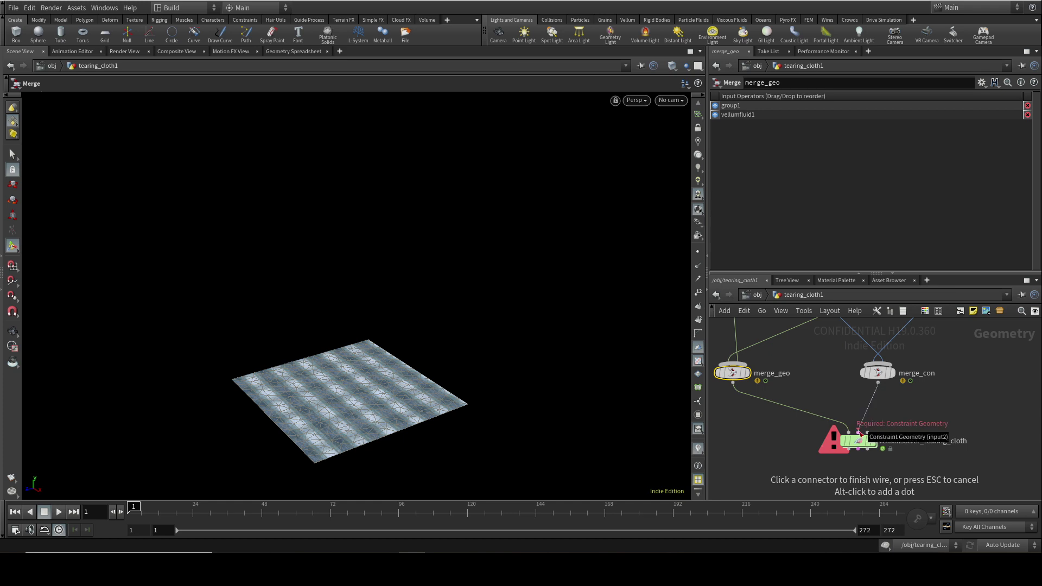
pyautogui.click(863, 444)
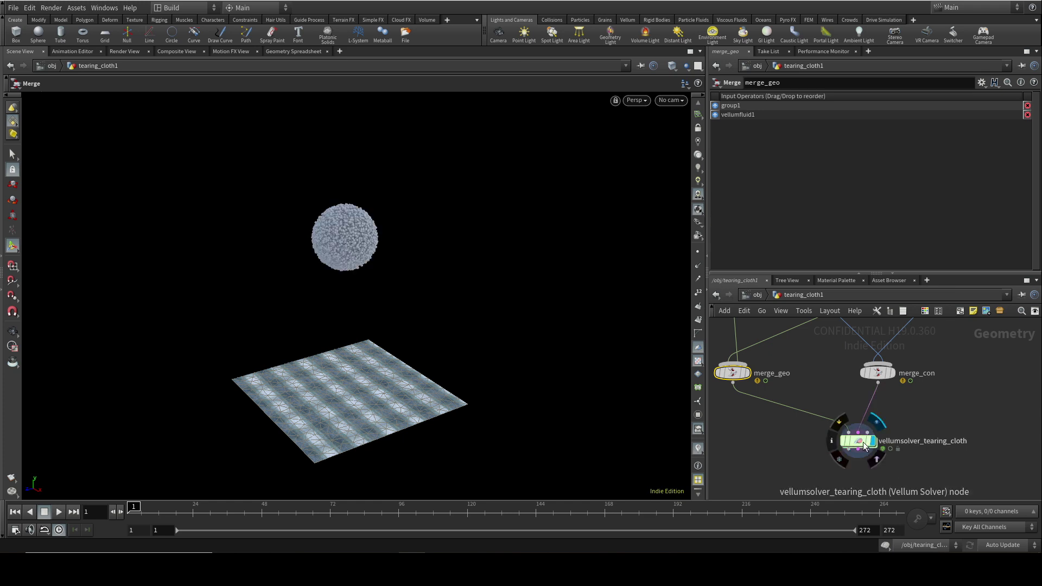
pyautogui.click(863, 442)
pyautogui.click(58, 512)
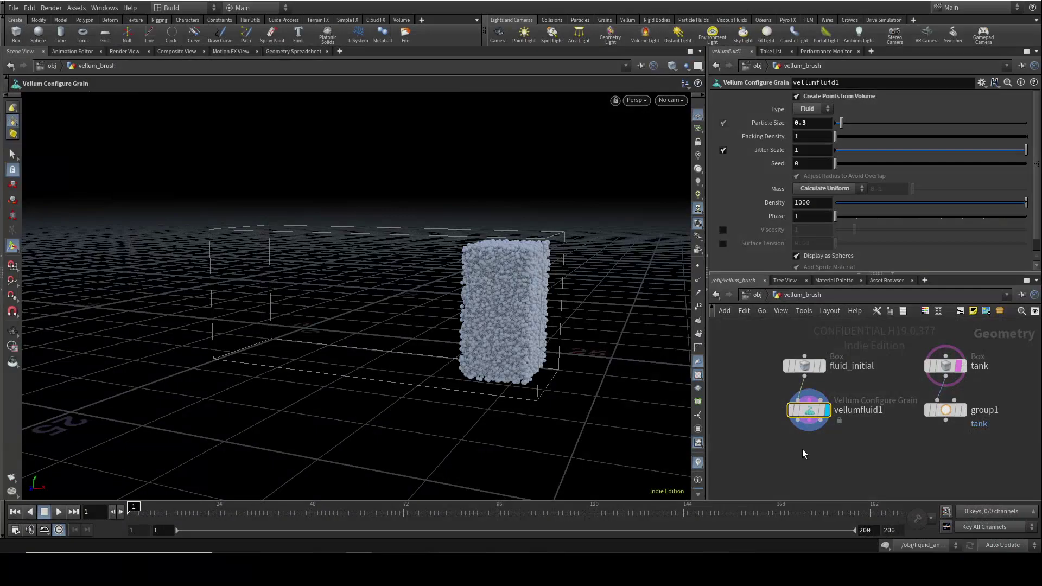
# - Add a Vellum Brush below vellumfluid1 with group1 wired as its collider, and display it
pyautogui.scroll(3, 802, 449)
pyautogui.scroll(-1, 868, 437)
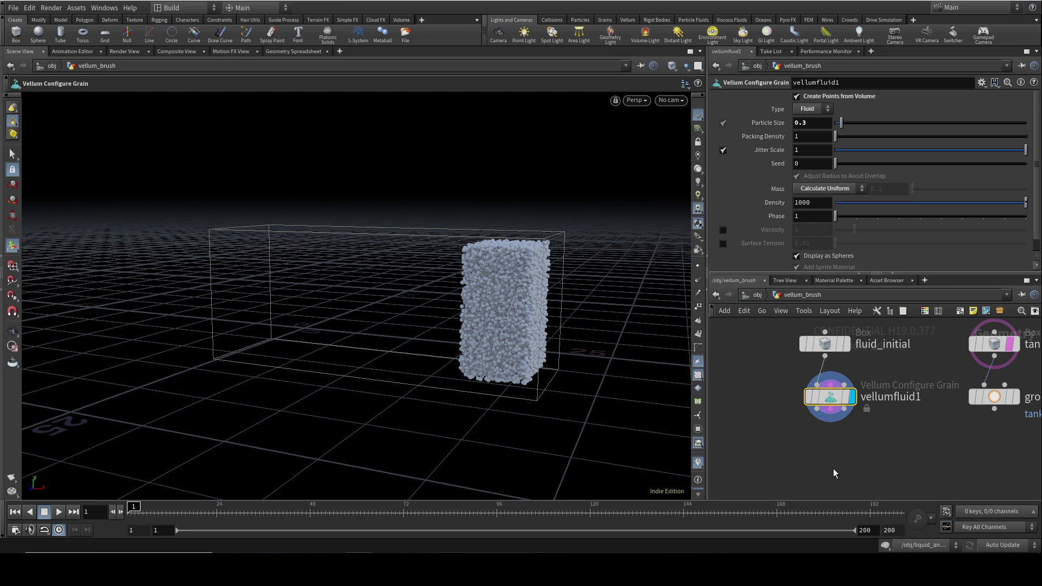
pyautogui.press('Tab')
pyautogui.write('vell')
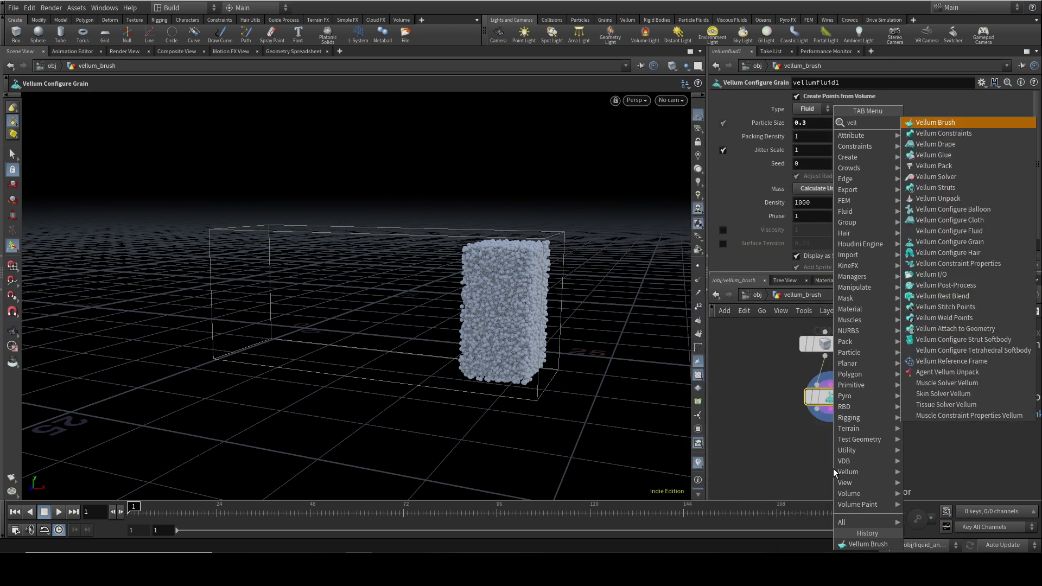
pyautogui.click(935, 122)
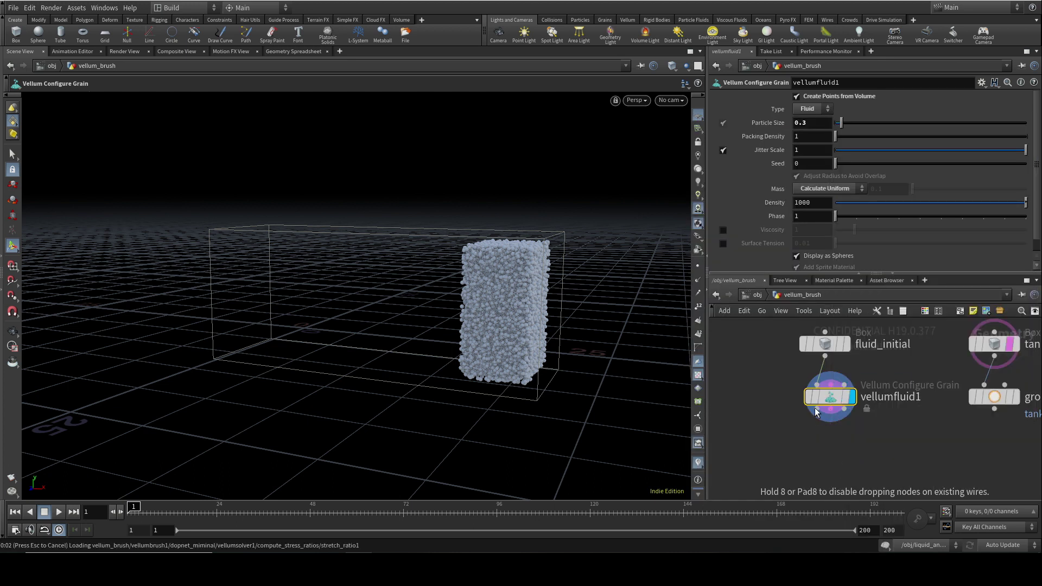
pyautogui.moveTo(816, 408)
pyautogui.mouseDown()
pyautogui.moveTo(816, 443)
pyautogui.moveTo(831, 444)
pyautogui.mouseUp()
pyautogui.click(844, 444)
pyautogui.click(994, 410)
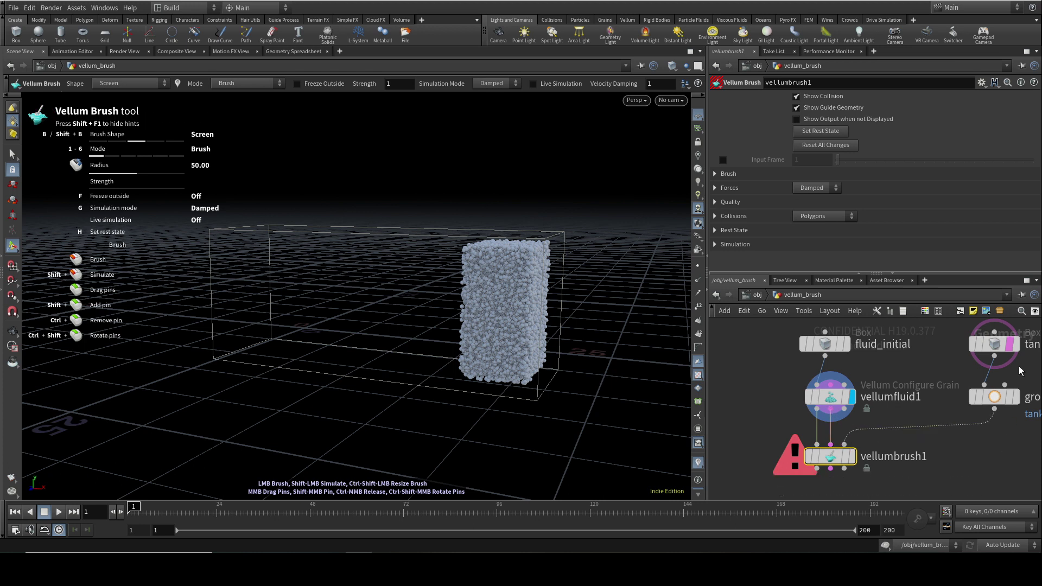
pyautogui.click(851, 456)
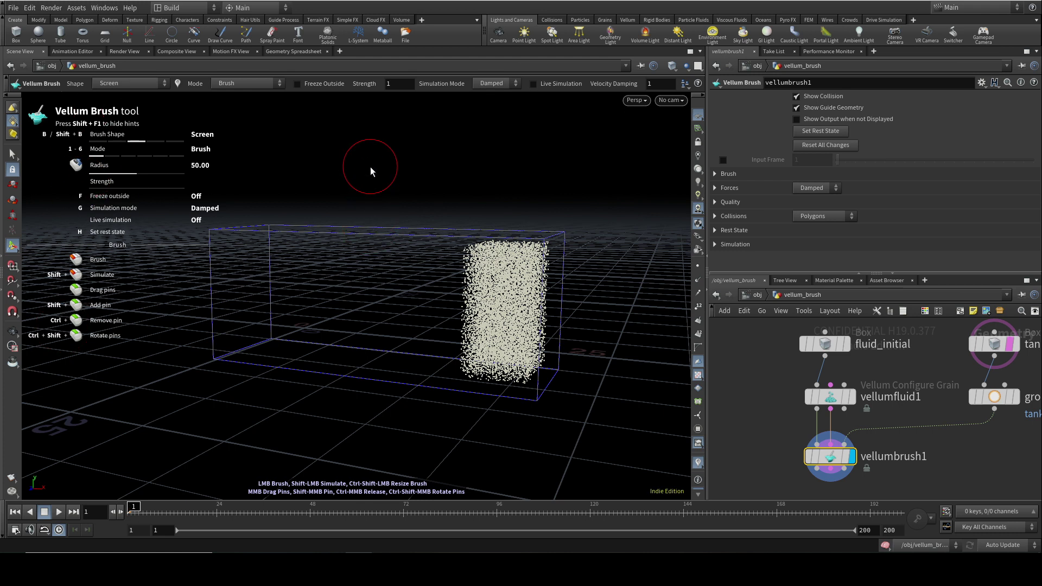
# - Toggle the brush hints overlay off and on, then save the scene as brush.1.hiplc
pyautogui.hotkey('shift', 'F1')
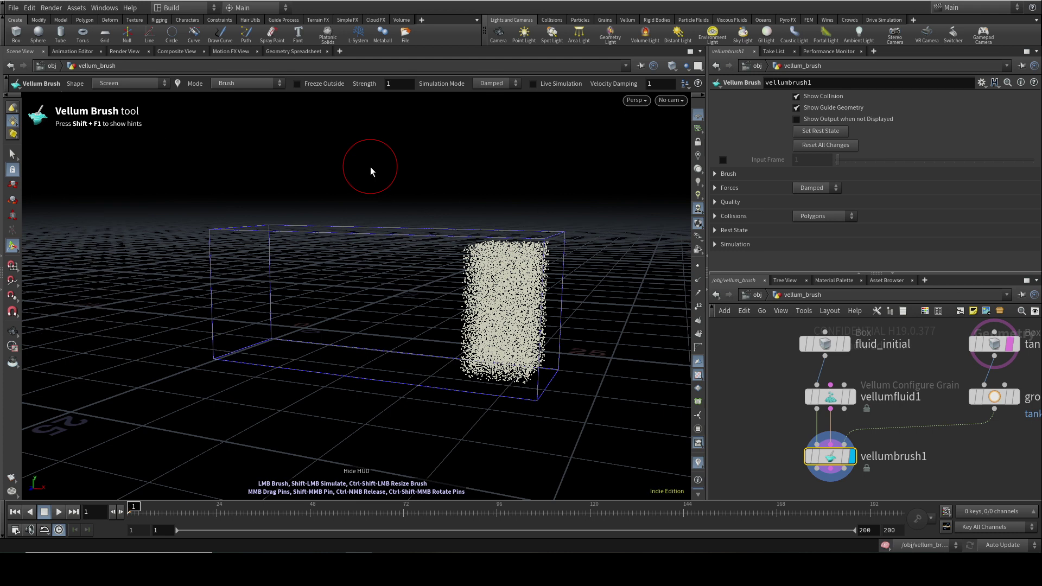
pyautogui.hotkey('shift', 'F1')
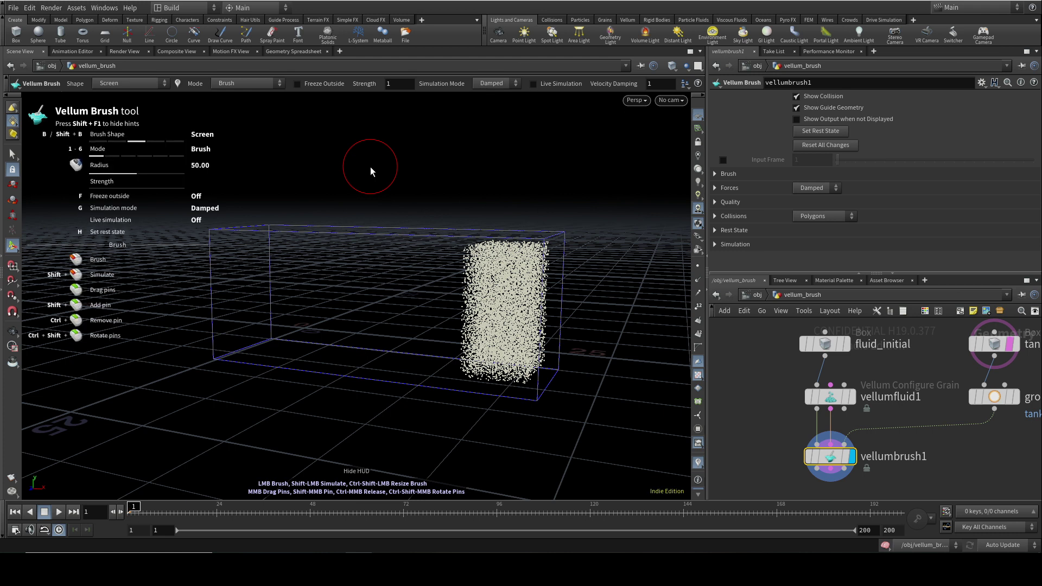
pyautogui.hotkey('ctrl', 's')
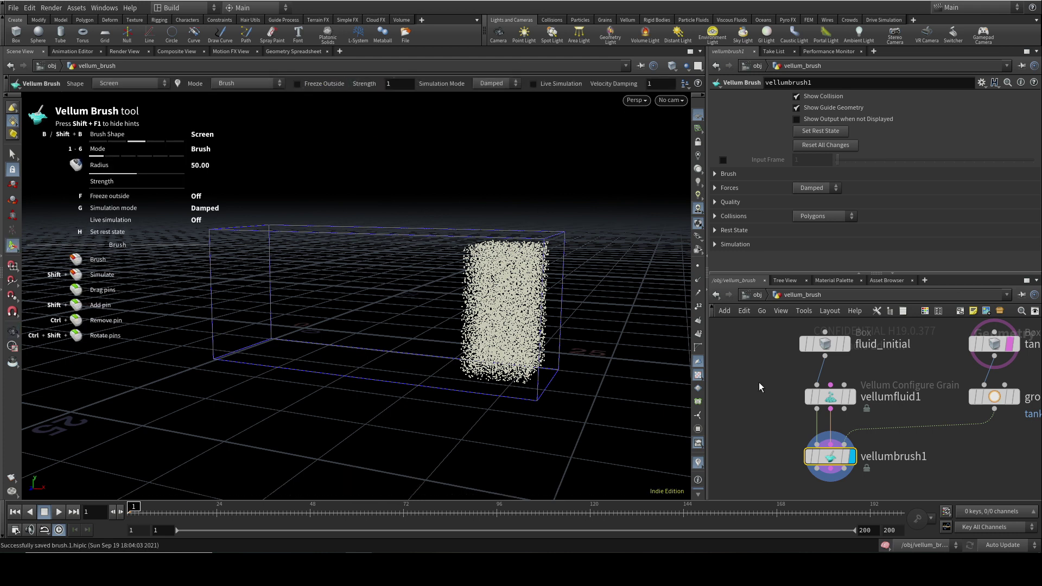
# - Push particles left out of the column in Brush mode, then undo the stroke
pyautogui.click(727, 174)
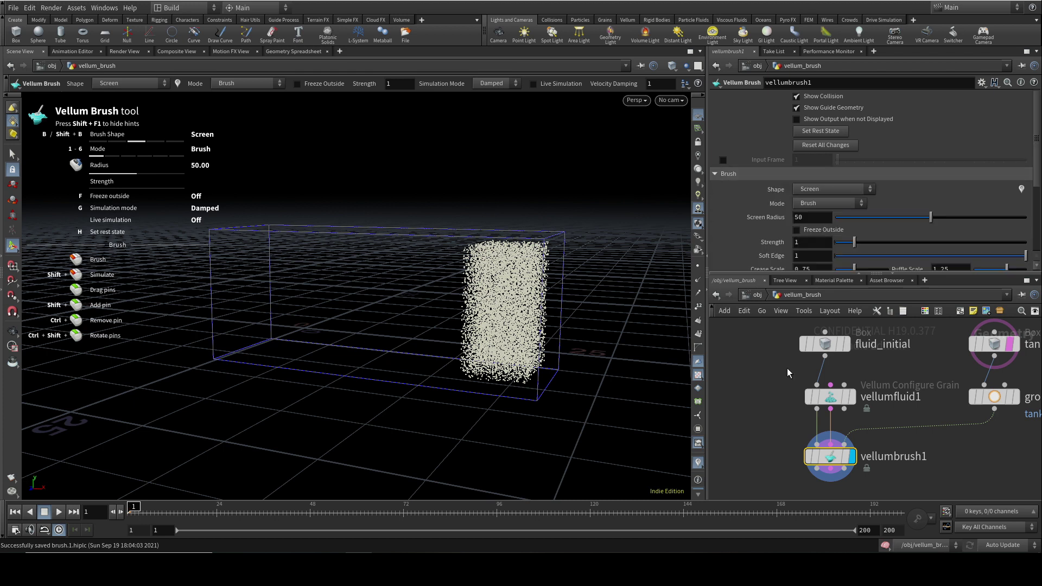
pyautogui.click(820, 204)
pyautogui.click(820, 203)
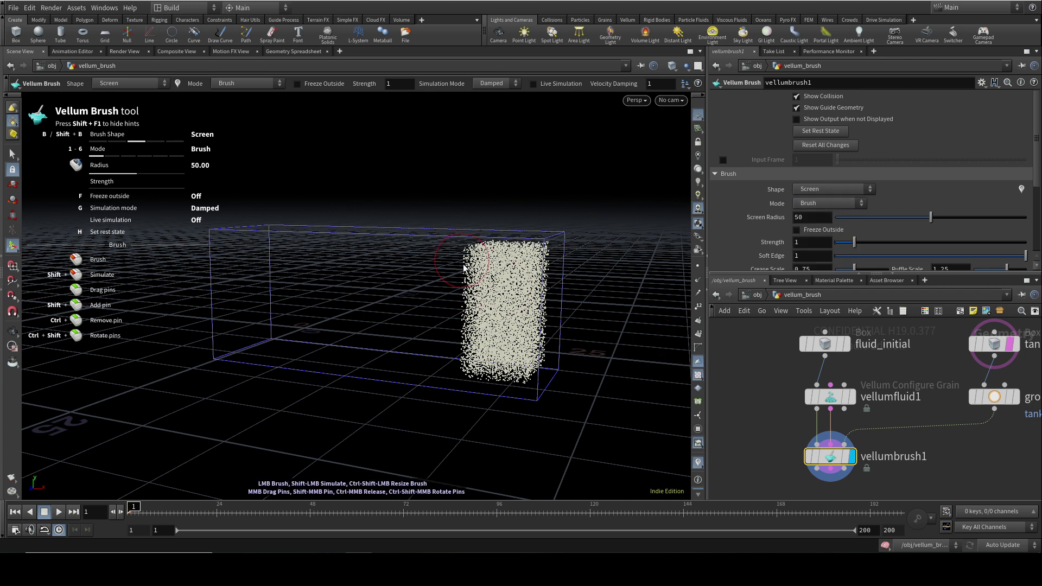
pyautogui.moveTo(514, 287)
pyautogui.mouseDown()
pyautogui.moveTo(347, 274)
pyautogui.moveTo(450, 318)
pyautogui.moveTo(288, 278)
pyautogui.moveTo(336, 271)
pyautogui.moveTo(410, 352)
pyautogui.moveTo(326, 304)
pyautogui.moveTo(266, 288)
pyautogui.mouseUp()
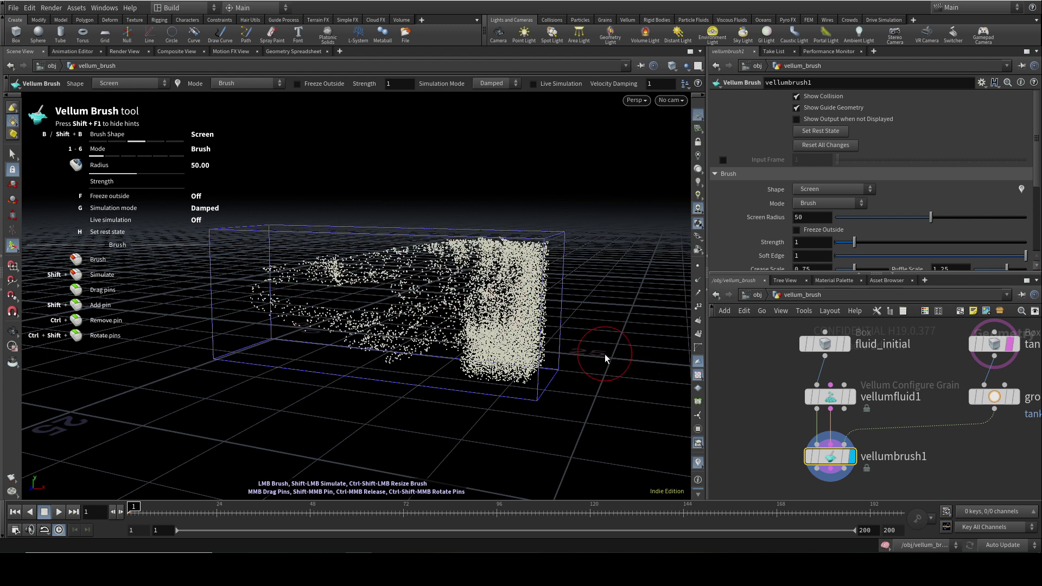
pyautogui.hotkey('ctrl', 'z')
# - Contract the column's base into a blob with Contract / Expand, then swirl the top in Rotate mode
pyautogui.click(826, 207)
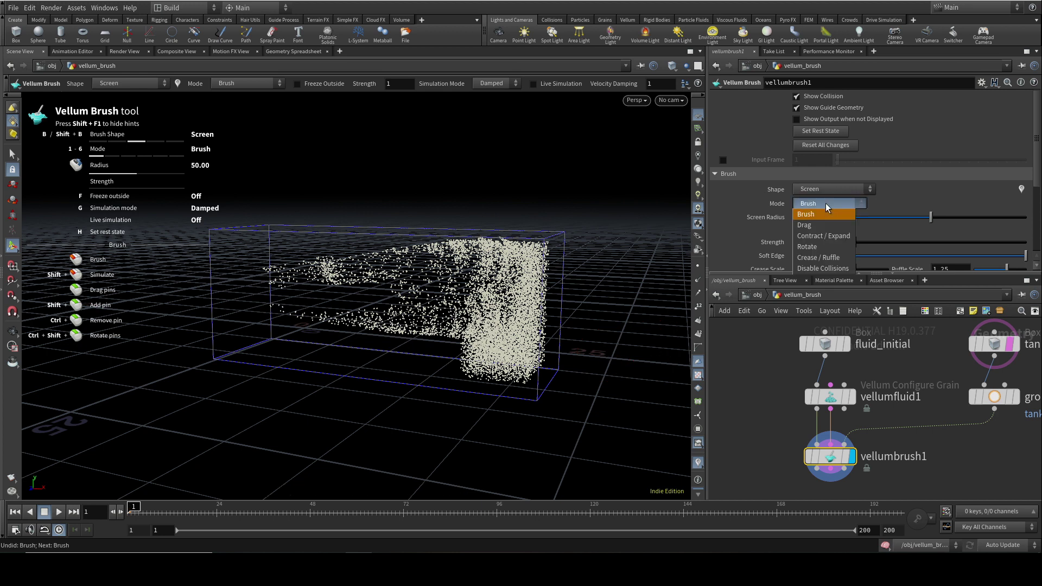
pyautogui.click(826, 237)
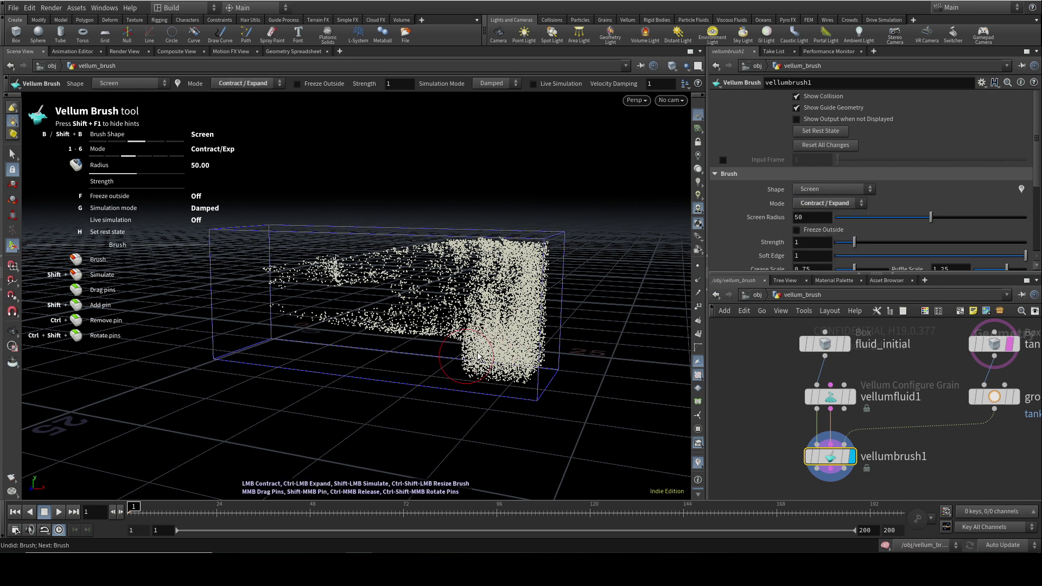
pyautogui.moveTo(460, 344); pyautogui.dragTo(465, 339)
pyautogui.click(822, 204)
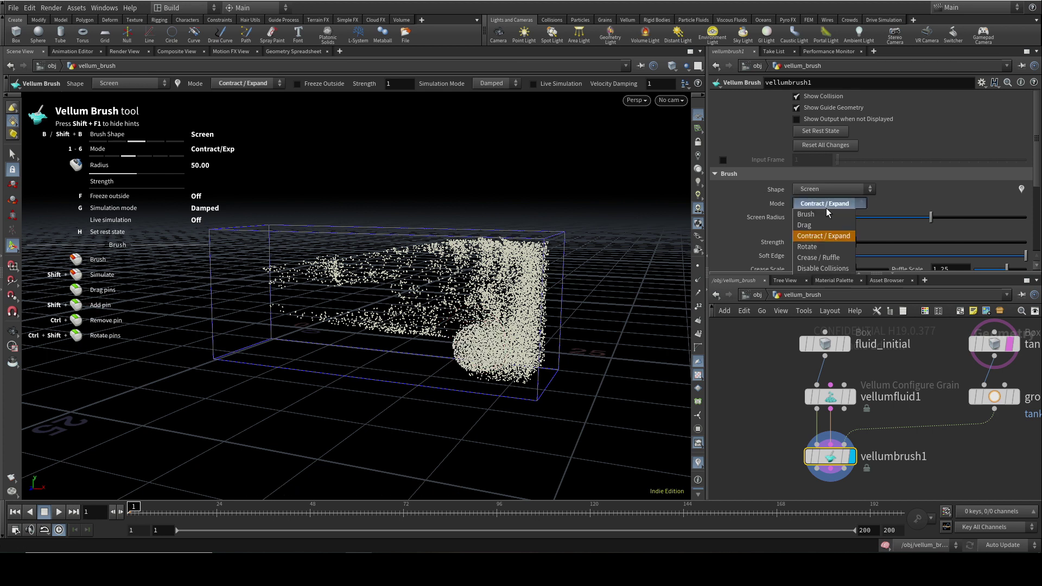
pyautogui.click(832, 250)
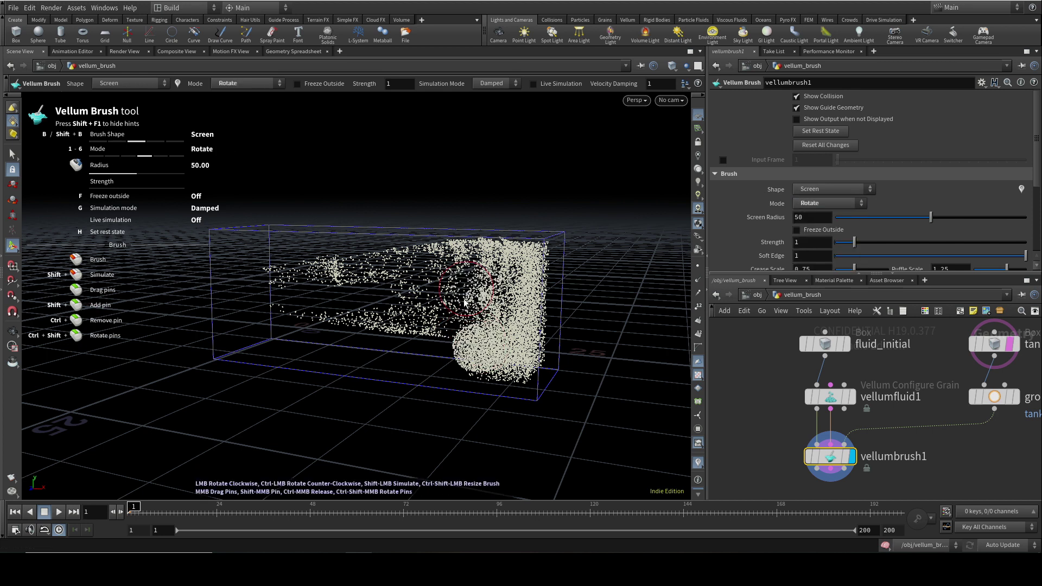
pyautogui.moveTo(469, 308)
pyautogui.mouseDown()
pyautogui.moveTo(502, 289)
pyautogui.moveTo(690, 286)
pyautogui.mouseUp()
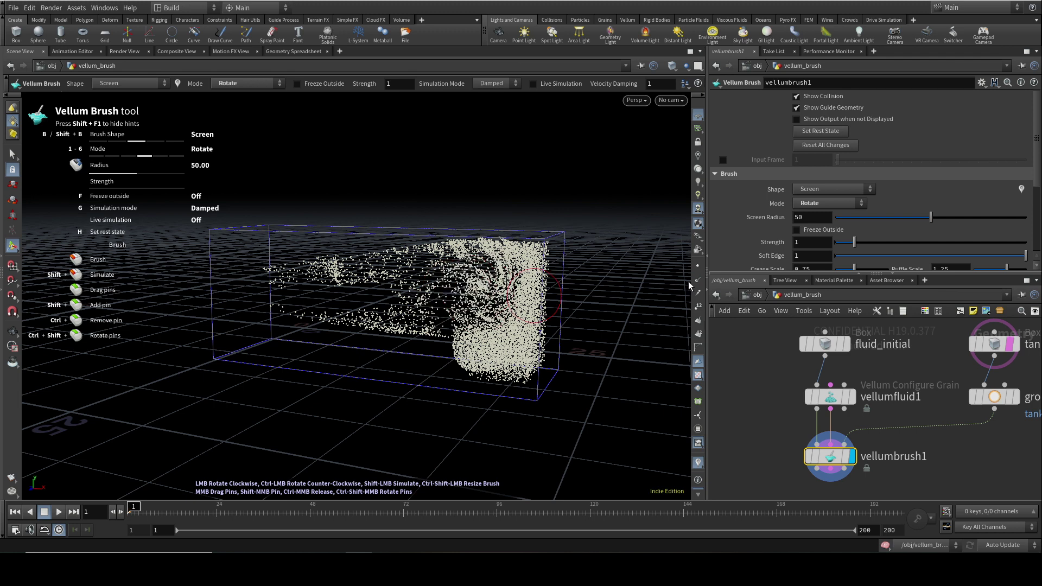
# - Reset all brush changes, try Rotate and Brush-mode strokes, then reset the column again
pyautogui.click(813, 145)
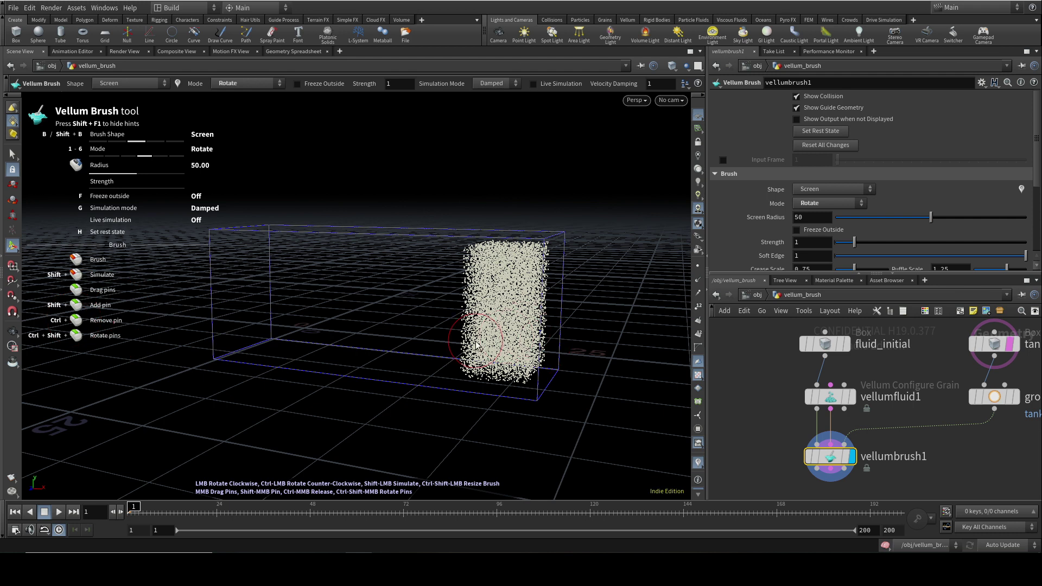
pyautogui.moveTo(476, 344)
pyautogui.mouseDown()
pyautogui.moveTo(578, 374)
pyautogui.moveTo(483, 340)
pyautogui.moveTo(491, 324)
pyautogui.moveTo(395, 319)
pyautogui.mouseUp()
pyautogui.click(821, 207)
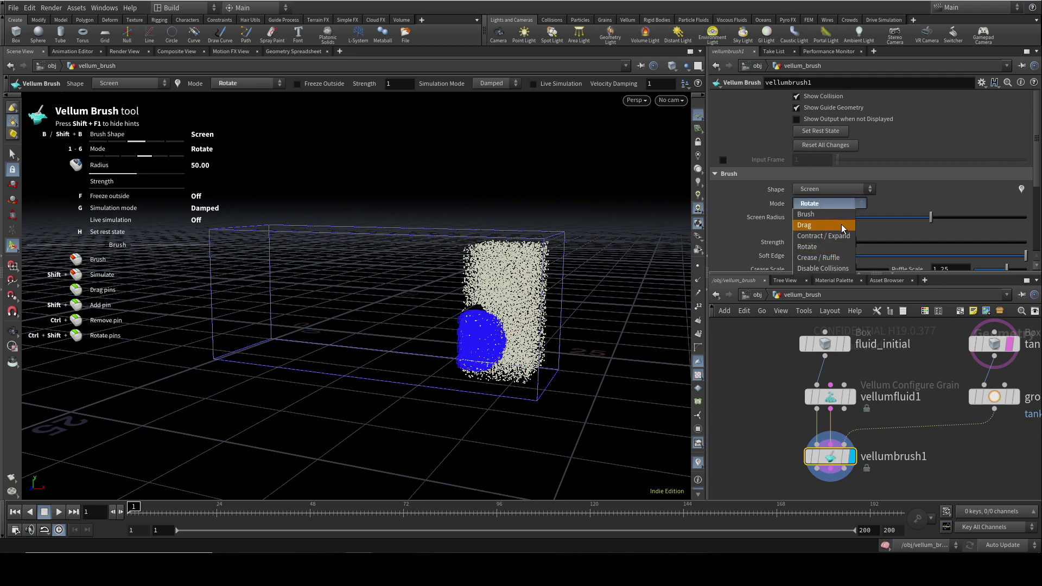
pyautogui.click(833, 216)
pyautogui.moveTo(524, 307)
pyautogui.mouseDown()
pyautogui.moveTo(411, 307)
pyautogui.moveTo(506, 325)
pyautogui.moveTo(437, 336)
pyautogui.moveTo(476, 357)
pyautogui.moveTo(377, 355)
pyautogui.moveTo(438, 354)
pyautogui.moveTo(442, 331)
pyautogui.moveTo(426, 296)
pyautogui.moveTo(459, 298)
pyautogui.moveTo(496, 330)
pyautogui.moveTo(490, 357)
pyautogui.moveTo(485, 321)
pyautogui.moveTo(483, 345)
pyautogui.moveTo(524, 333)
pyautogui.moveTo(503, 336)
pyautogui.moveTo(477, 322)
pyautogui.mouseUp()
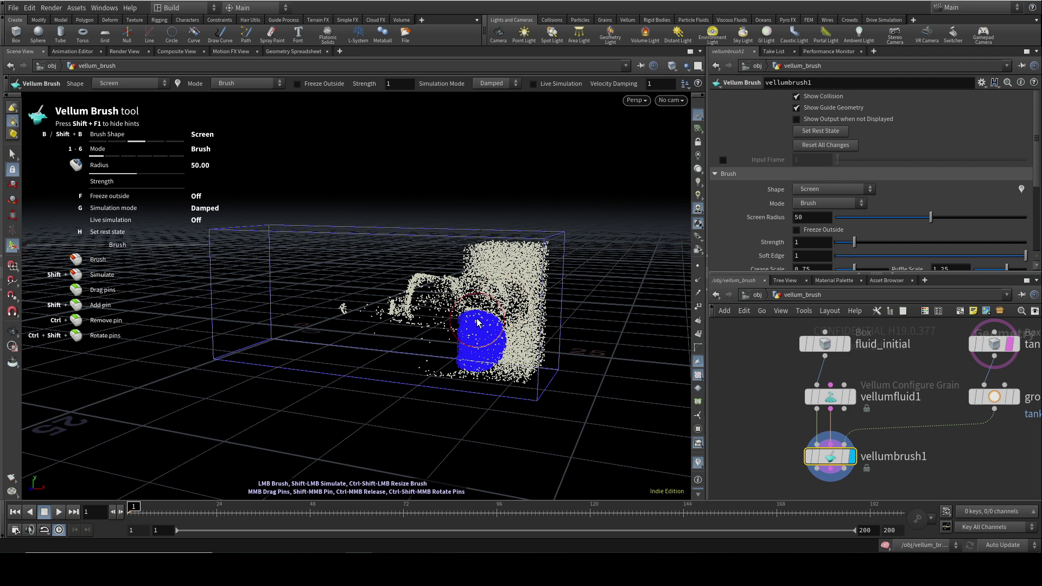
pyautogui.click(816, 144)
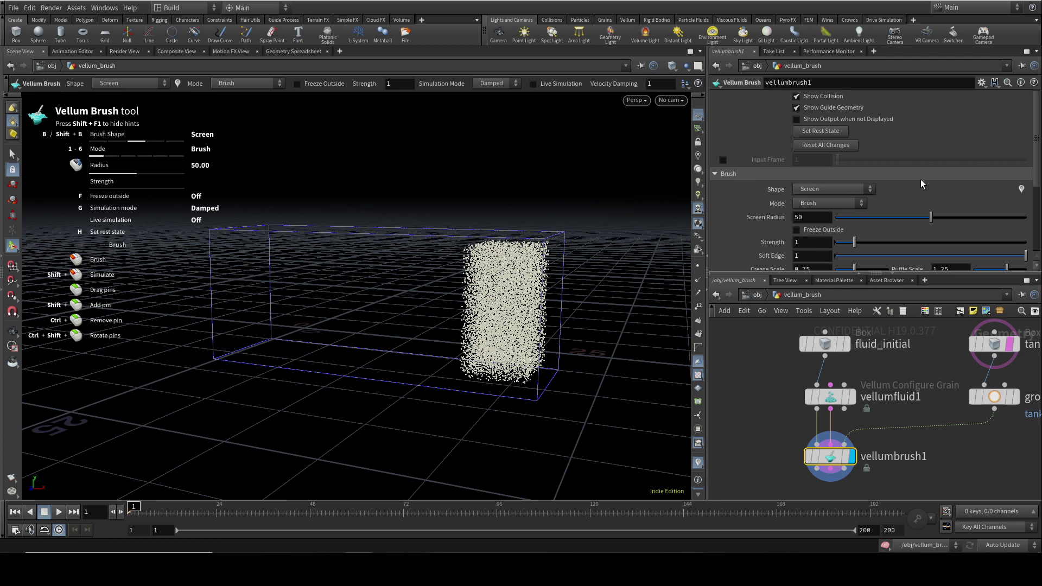
# - Set Post Drag Frames to 3 and pull grains leftward across the tank's left half
pyautogui.moveTo(1040, 160); pyautogui.dragTo(1039, 204)
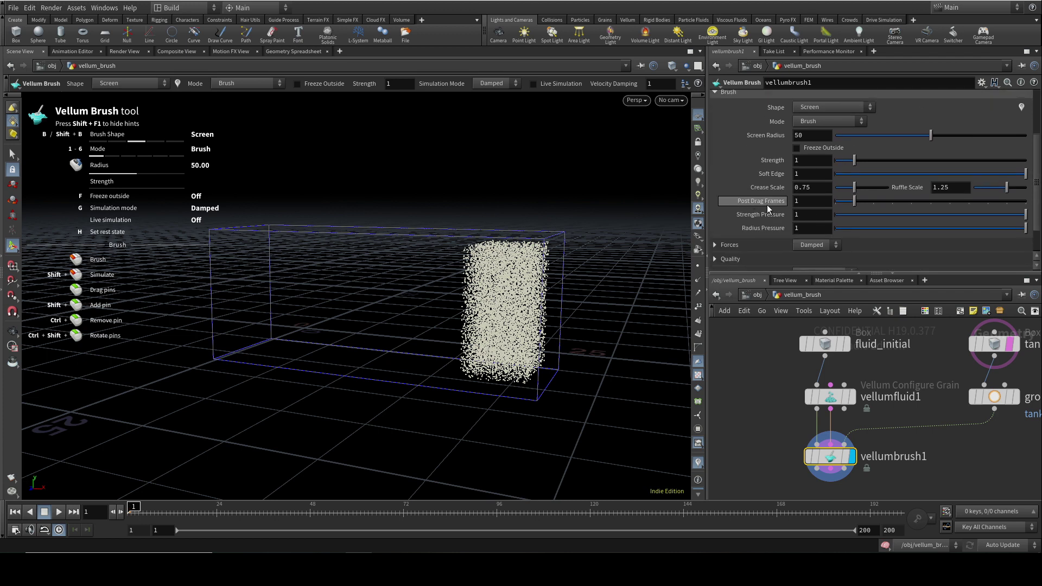
pyautogui.click(891, 204)
pyautogui.moveTo(504, 293); pyautogui.dragTo(347, 266)
pyautogui.moveTo(477, 323); pyautogui.dragTo(330, 292)
pyautogui.moveTo(489, 295)
pyautogui.mouseDown()
pyautogui.moveTo(375, 295)
pyautogui.moveTo(331, 280)
pyautogui.moveTo(326, 266)
pyautogui.mouseUp()
pyautogui.moveTo(489, 271); pyautogui.dragTo(304, 260)
pyautogui.moveTo(489, 293); pyautogui.dragTo(305, 311)
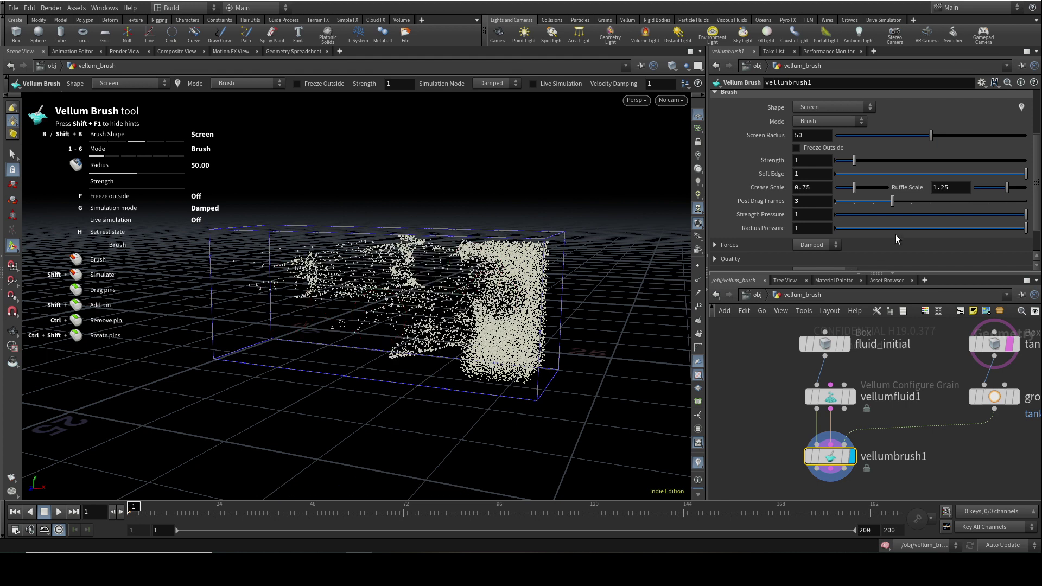
# - Set Post Drag Frames to 1, expand the Forces settings, and undo to restore the column
pyautogui.click(854, 202)
pyautogui.scroll(-2, 824, 236)
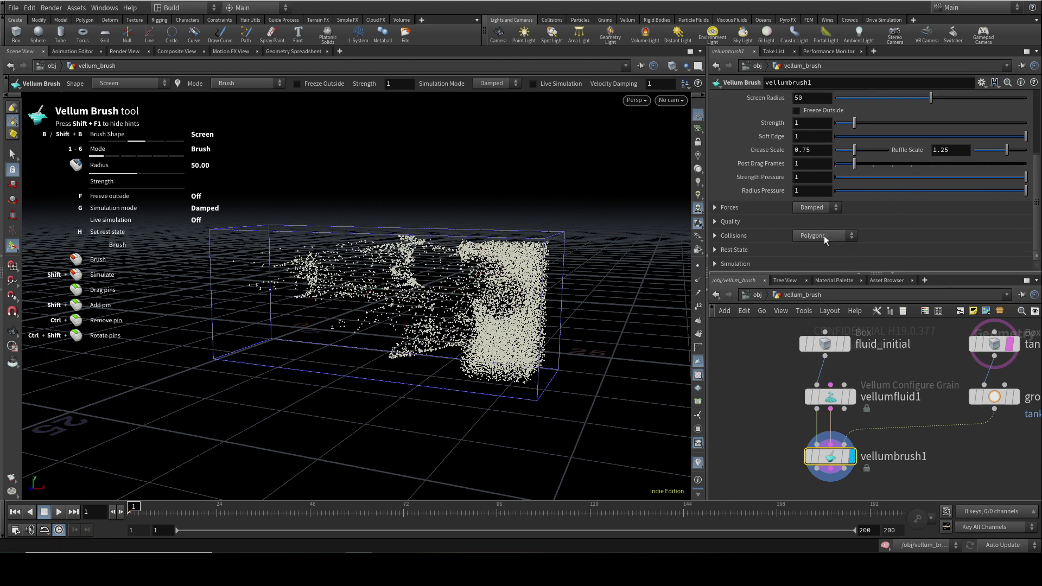
pyautogui.click(715, 208)
pyautogui.scroll(-5, 886, 230)
pyautogui.scroll(-1, 888, 228)
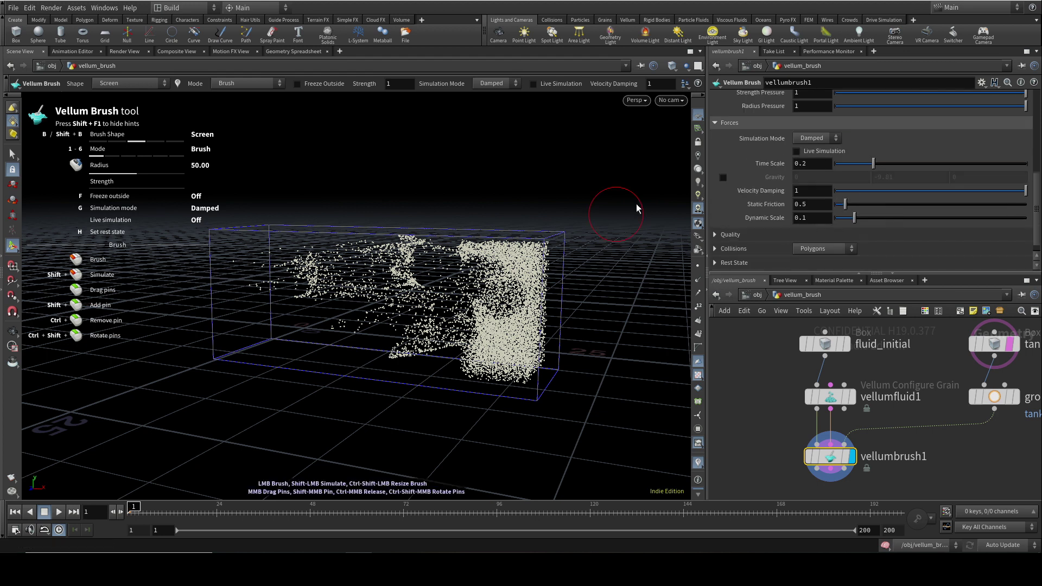
pyautogui.scroll(7, 824, 164)
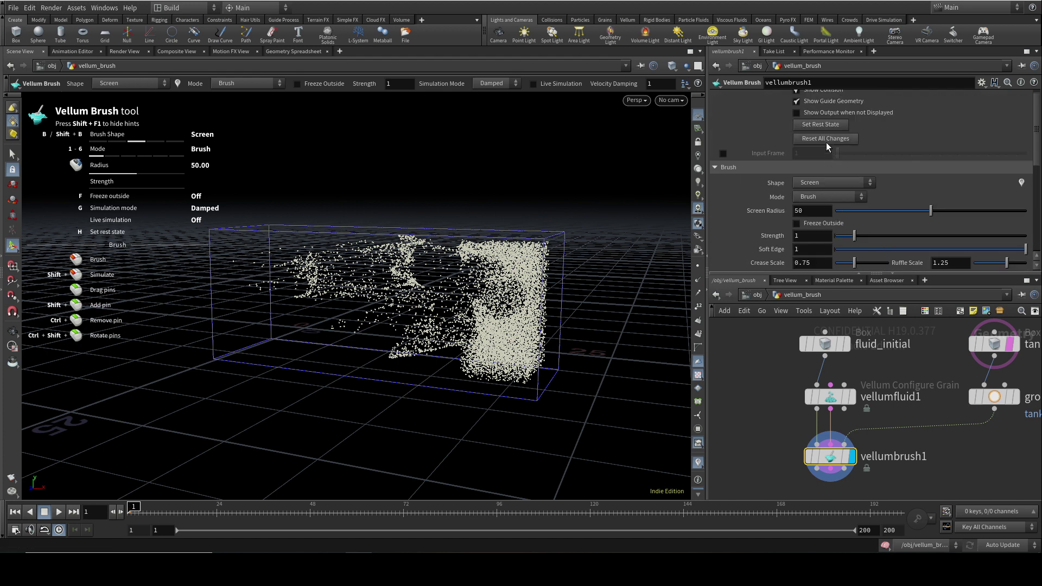
pyautogui.hotkey('ctrl', 'z')
pyautogui.scroll(-2, 862, 220)
pyautogui.scroll(-5, 860, 223)
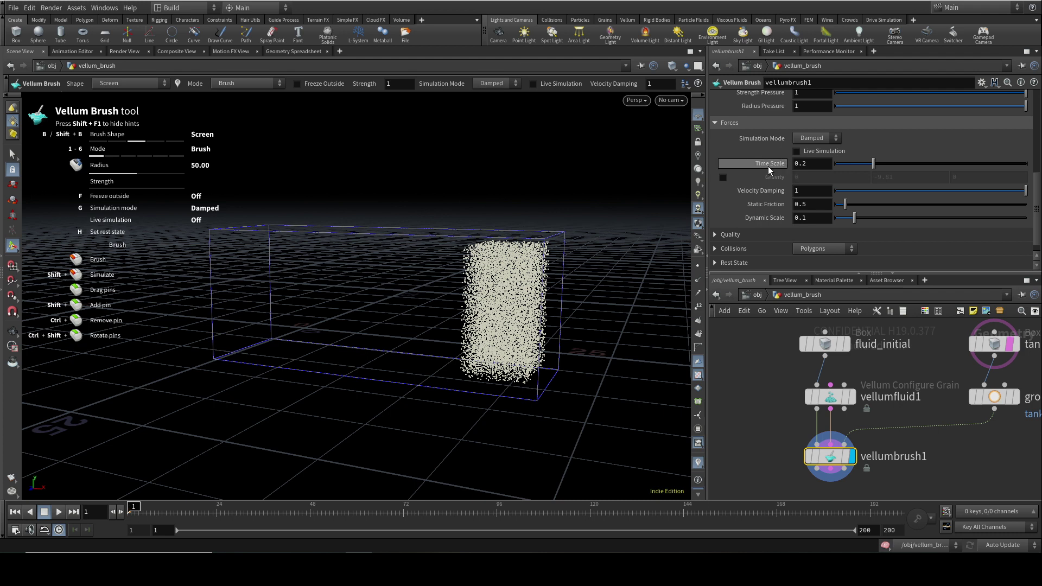
# - Brush grains at Time Scale 1, then reset the column and revert Time Scale to 0.2
pyautogui.moveTo(768, 170)
pyautogui.moveTo(496, 260)
pyautogui.mouseDown()
pyautogui.moveTo(358, 260)
pyautogui.moveTo(470, 269)
pyautogui.moveTo(445, 265)
pyautogui.mouseUp()
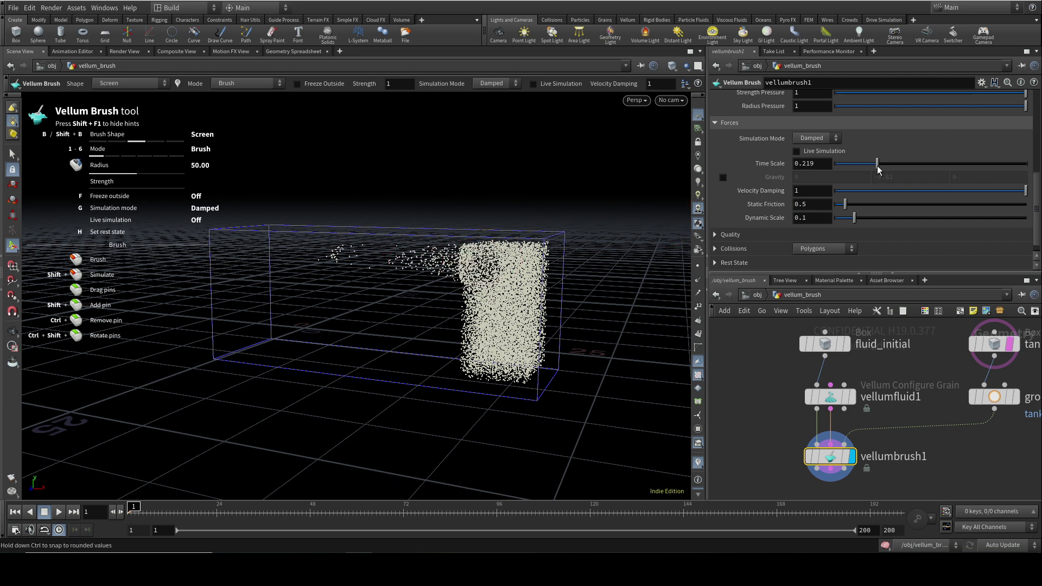
pyautogui.moveTo(987, 169); pyautogui.dragTo(1027, 166)
pyautogui.moveTo(508, 320)
pyautogui.mouseDown()
pyautogui.moveTo(375, 315)
pyautogui.moveTo(516, 325)
pyautogui.moveTo(407, 325)
pyautogui.moveTo(526, 309)
pyautogui.mouseUp()
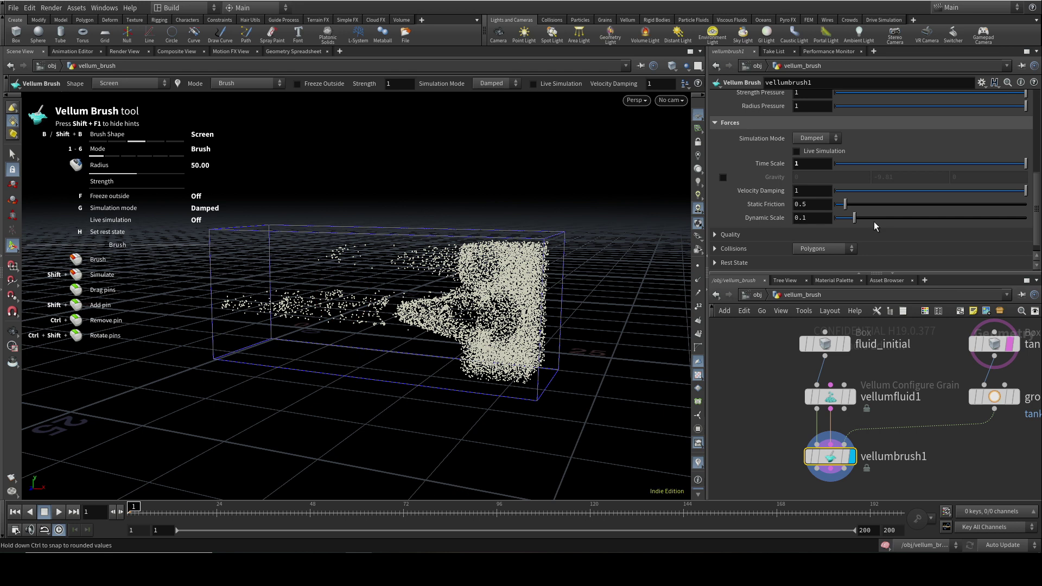
pyautogui.scroll(5, 905, 173)
pyautogui.click(821, 138)
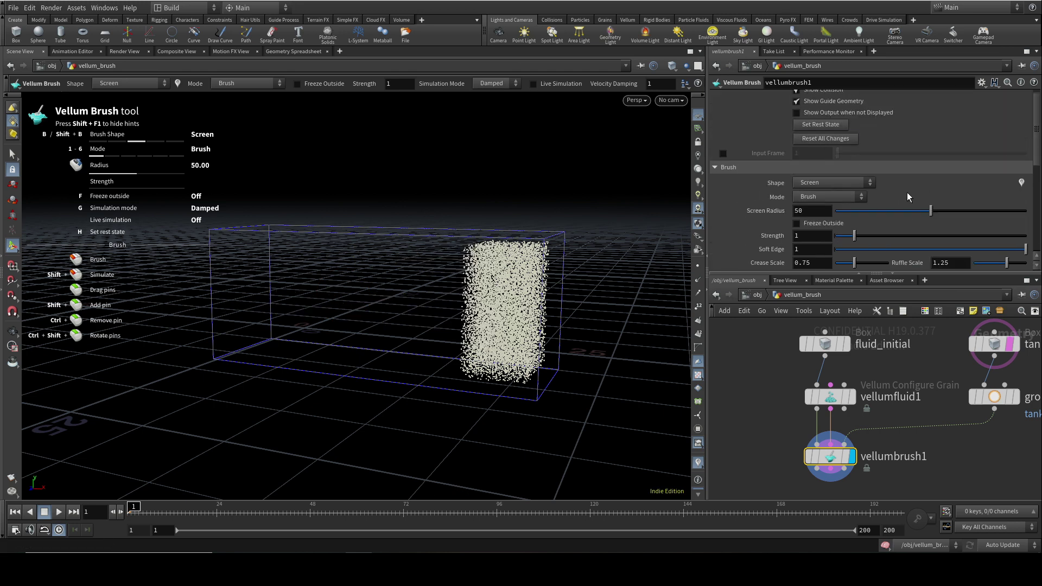
pyautogui.scroll(-5, 903, 200)
pyautogui.rightClick(778, 180)
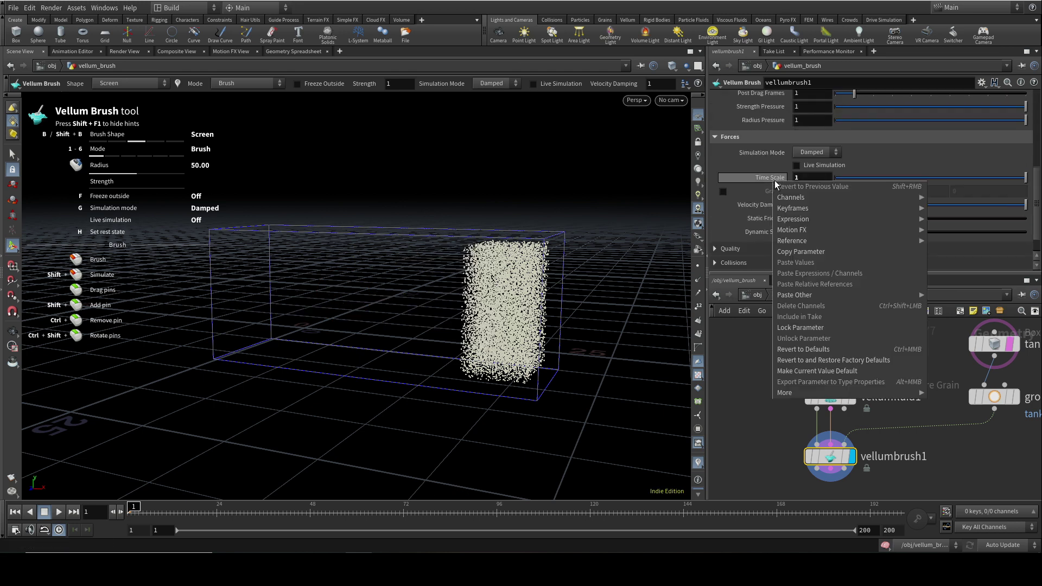
pyautogui.click(803, 350)
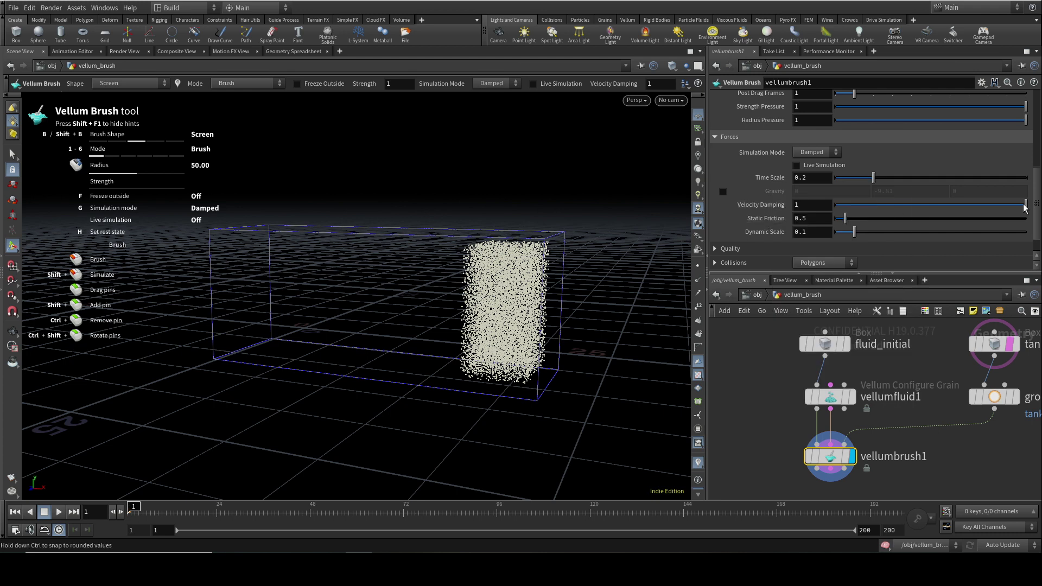
# - Brush grains with Velocity Damping 0, flinging them across the tank, then restore damping to 1
pyautogui.moveTo(977, 212); pyautogui.dragTo(731, 230)
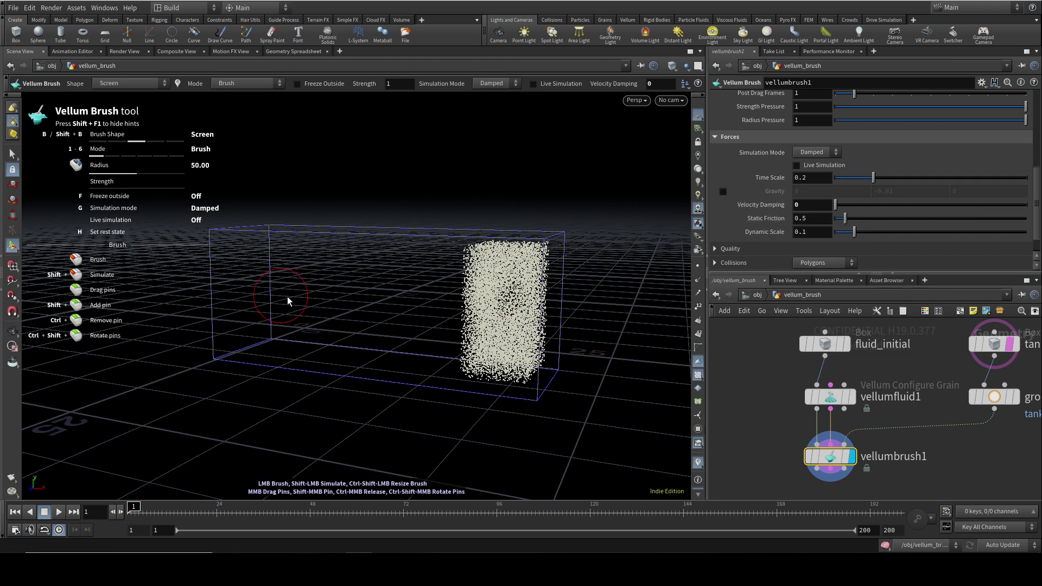
pyautogui.moveTo(372, 302)
pyautogui.mouseDown()
pyautogui.moveTo(483, 297)
pyautogui.moveTo(283, 306)
pyautogui.mouseUp()
pyautogui.moveTo(494, 300)
pyautogui.mouseDown()
pyautogui.moveTo(426, 303)
pyautogui.moveTo(396, 320)
pyautogui.moveTo(464, 335)
pyautogui.moveTo(342, 304)
pyautogui.moveTo(317, 274)
pyautogui.moveTo(337, 261)
pyautogui.moveTo(371, 285)
pyautogui.moveTo(282, 274)
pyautogui.mouseUp()
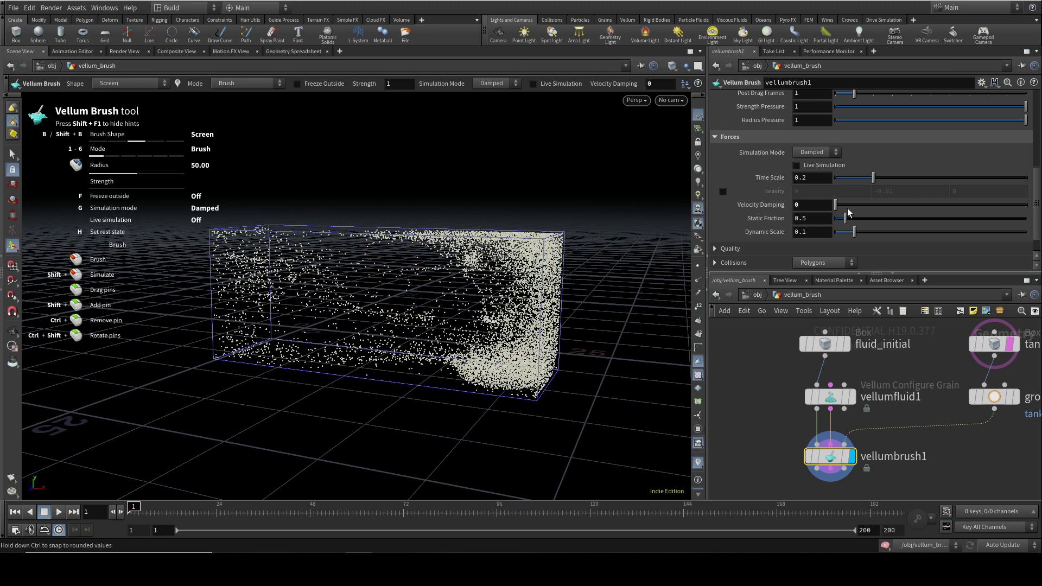
pyautogui.moveTo(836, 205); pyautogui.dragTo(1020, 205)
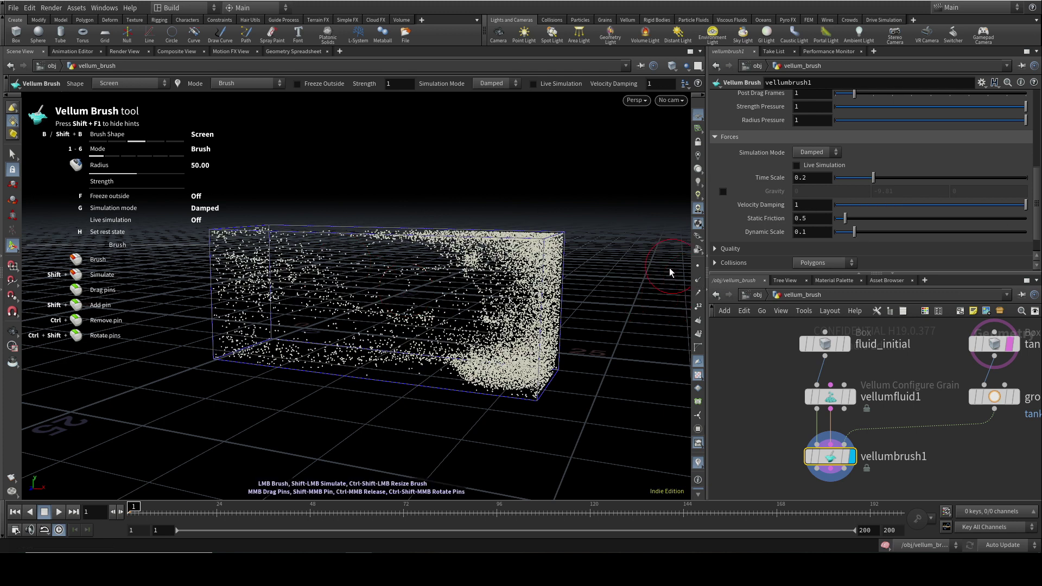
# - Push a plume of grains, reset the fluid, and switch Simulation Mode to Settle with live simulation on
pyautogui.scroll(4, 870, 218)
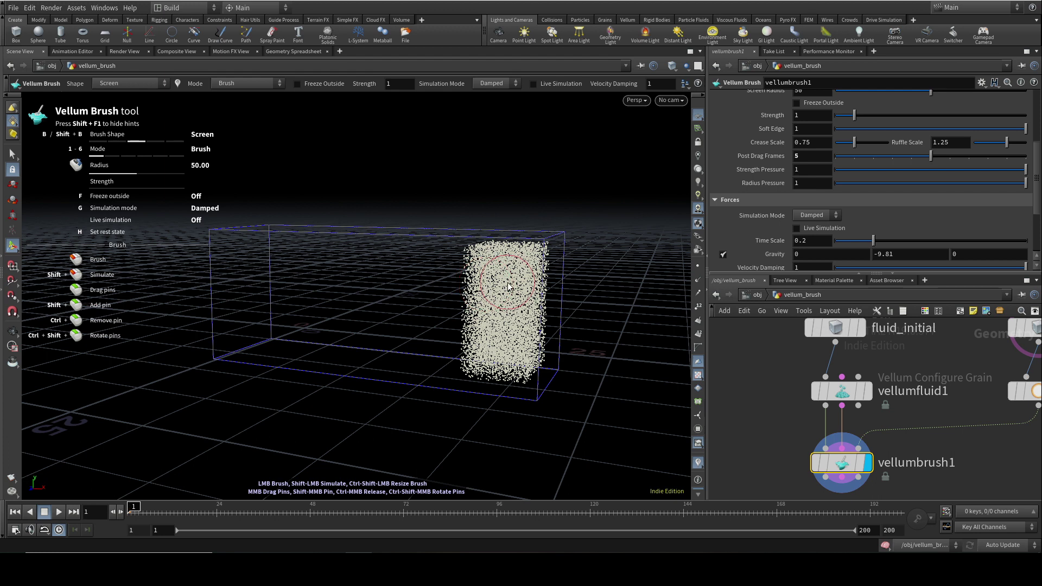
pyautogui.moveTo(487, 290); pyautogui.dragTo(494, 289)
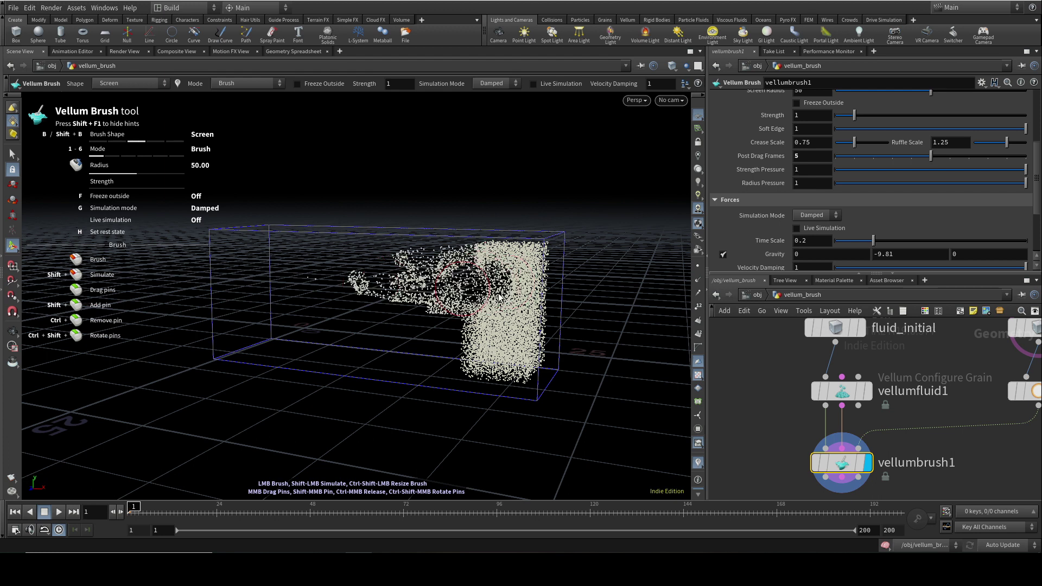
pyautogui.scroll(4, 787, 179)
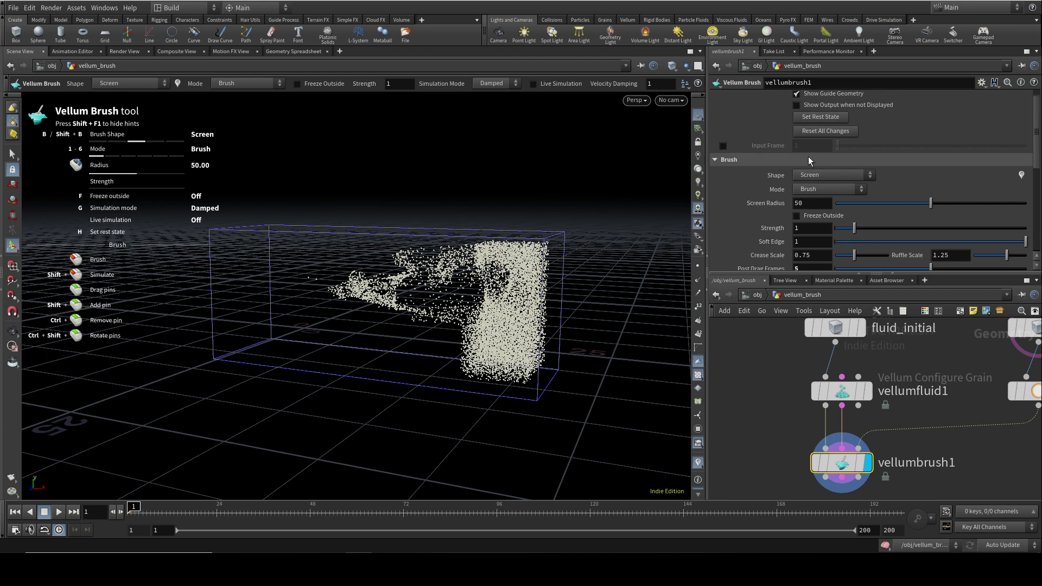
pyautogui.click(826, 133)
pyautogui.scroll(-3, 759, 236)
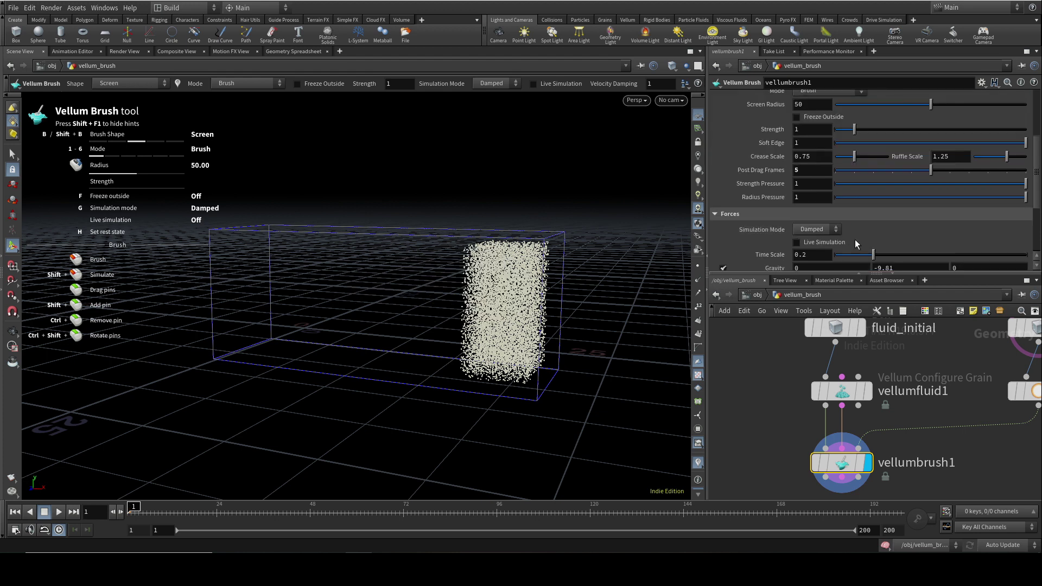
pyautogui.click(802, 230)
pyautogui.click(816, 251)
pyautogui.scroll(-2, 909, 235)
pyautogui.click(809, 201)
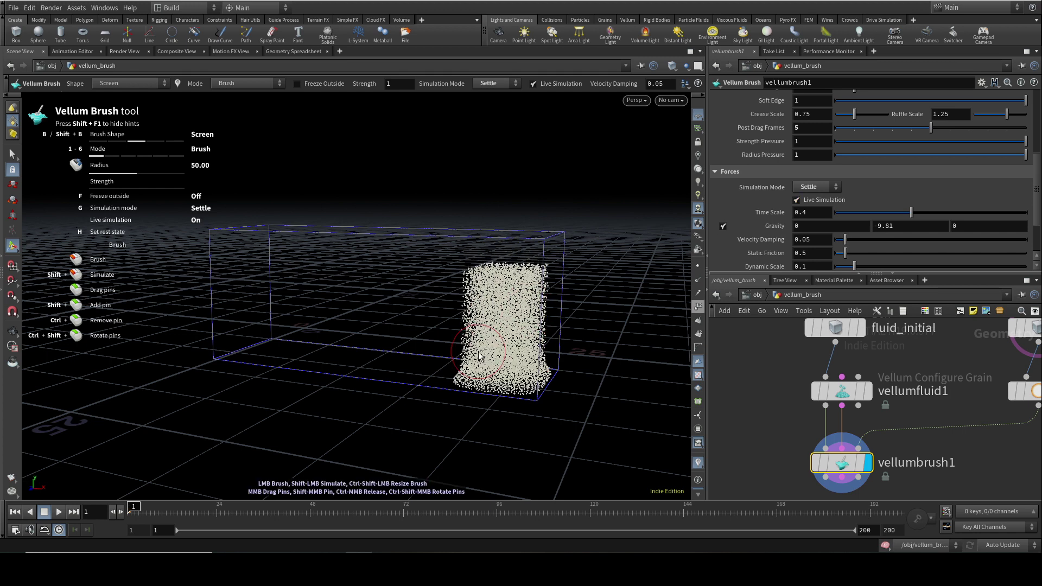
# - Reset all changes again, reselect Settle mode, and turn Live Simulation off
pyautogui.scroll(5, 863, 200)
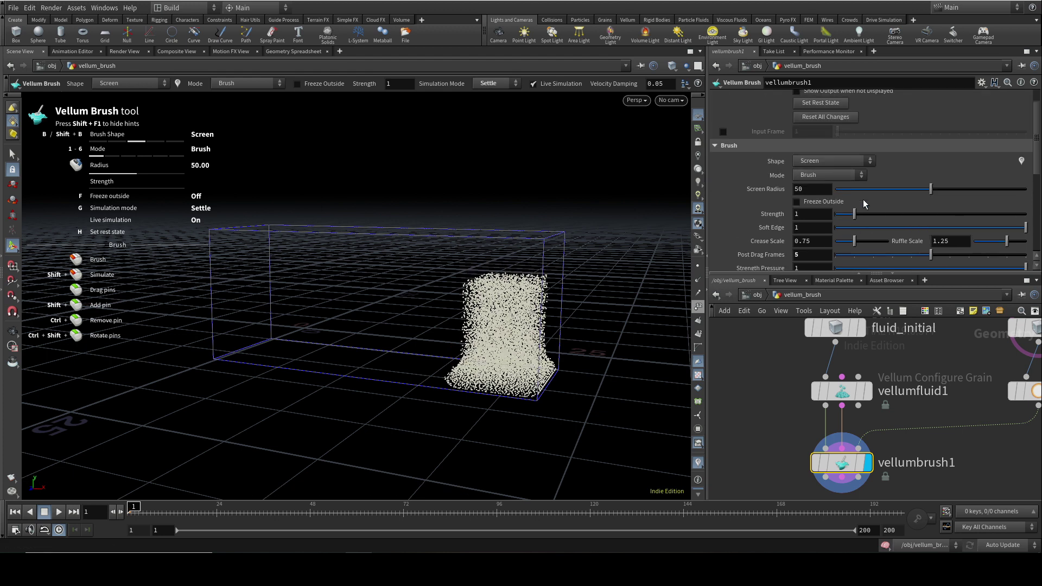
pyautogui.click(813, 117)
pyautogui.scroll(-3, 876, 196)
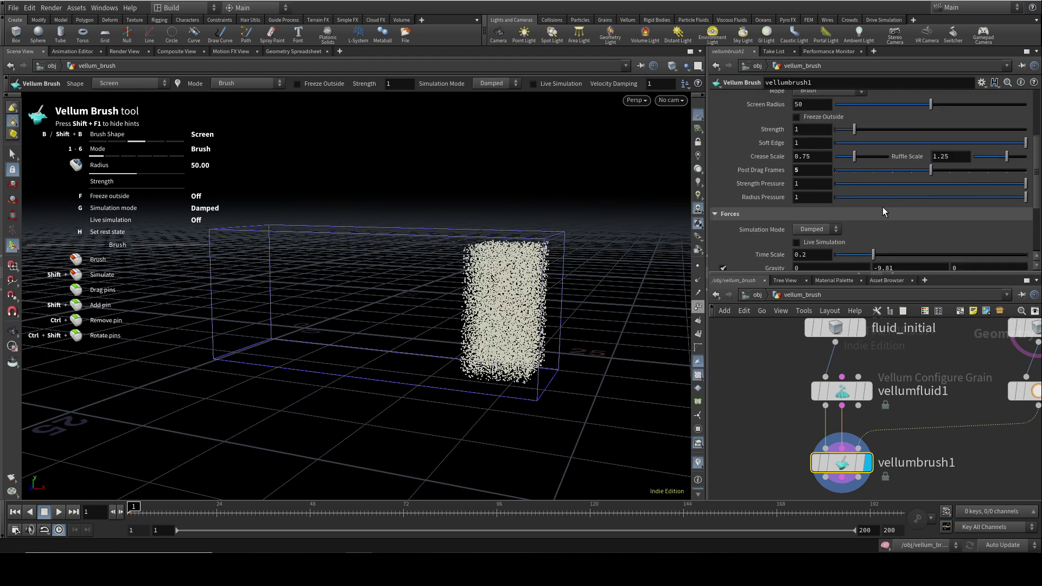
pyautogui.click(821, 230)
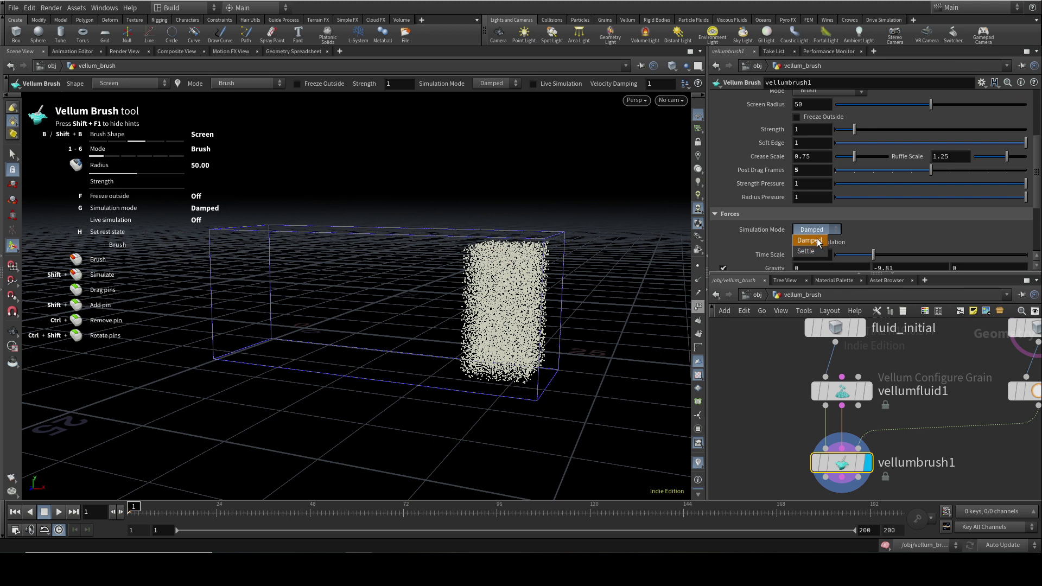
pyautogui.click(810, 251)
pyautogui.scroll(-2, 883, 239)
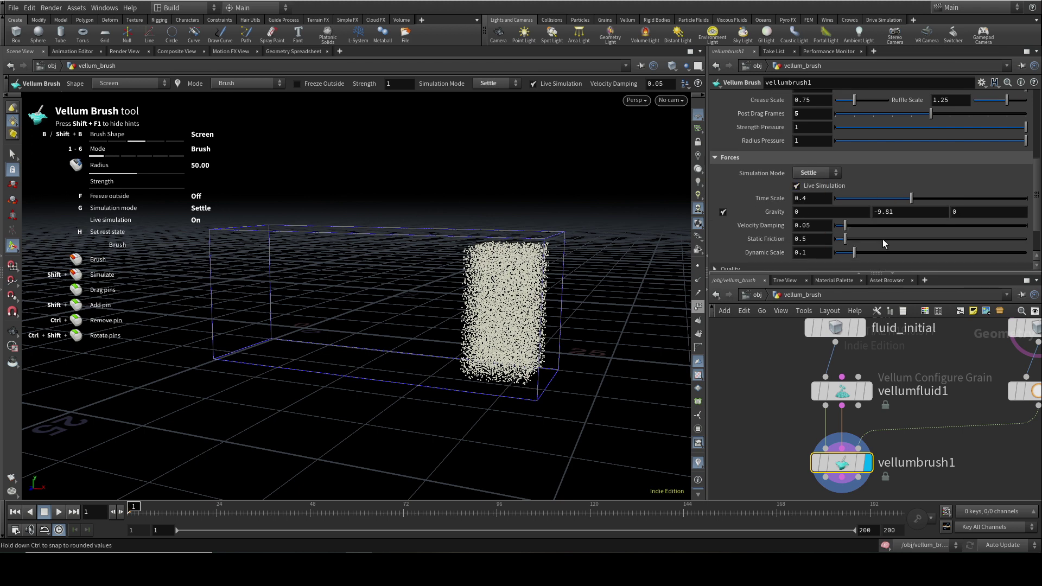
pyautogui.click(797, 186)
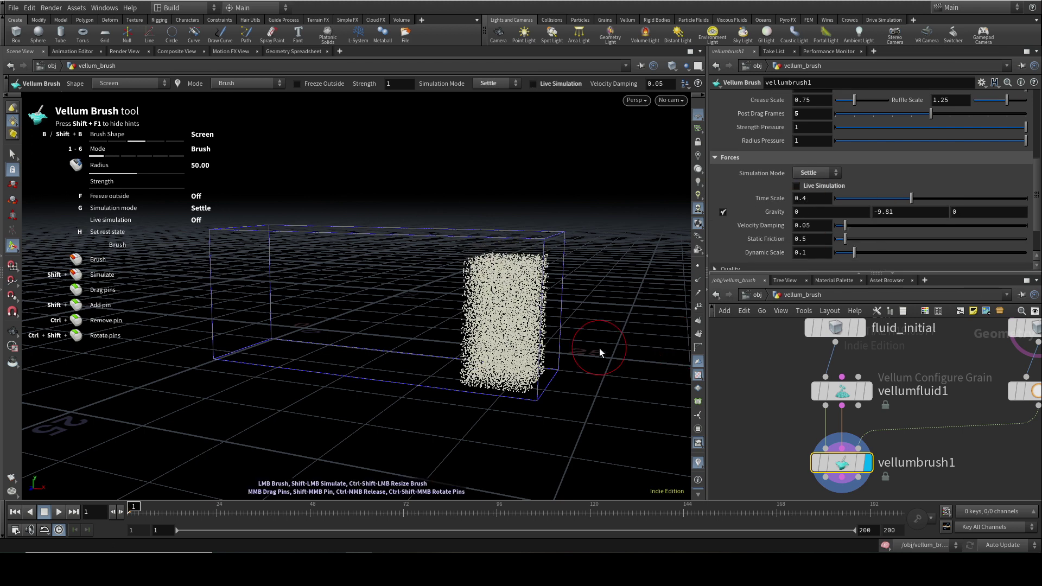
# - Brush through the grain column in Settle mode so the fluid scatters across the tank
pyautogui.moveTo(516, 284)
pyautogui.mouseDown()
pyautogui.moveTo(379, 270)
pyautogui.moveTo(476, 278)
pyautogui.moveTo(458, 288)
pyautogui.moveTo(374, 243)
pyautogui.moveTo(489, 338)
pyautogui.moveTo(395, 292)
pyautogui.moveTo(515, 321)
pyautogui.moveTo(447, 278)
pyautogui.moveTo(519, 287)
pyautogui.moveTo(395, 281)
pyautogui.moveTo(449, 298)
pyautogui.moveTo(487, 351)
pyautogui.moveTo(381, 320)
pyautogui.moveTo(473, 339)
pyautogui.moveTo(514, 300)
pyautogui.mouseUp()
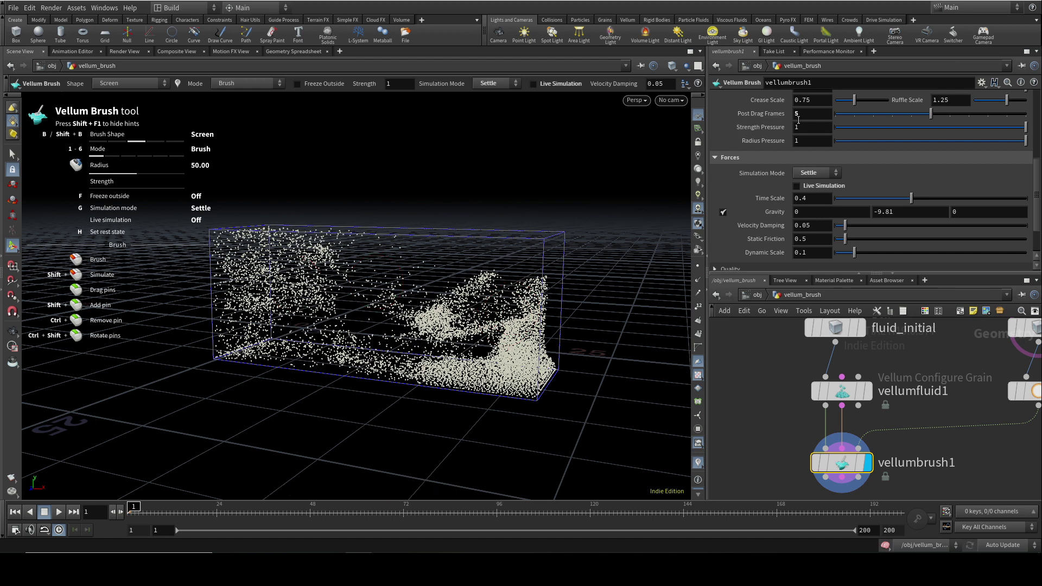
pyautogui.moveTo(514, 346)
pyautogui.mouseDown()
pyautogui.moveTo(426, 309)
pyautogui.moveTo(502, 324)
pyautogui.moveTo(421, 305)
pyautogui.moveTo(394, 280)
pyautogui.moveTo(500, 320)
pyautogui.moveTo(504, 336)
pyautogui.moveTo(351, 284)
pyautogui.moveTo(419, 295)
pyautogui.moveTo(523, 342)
pyautogui.moveTo(512, 353)
pyautogui.moveTo(330, 264)
pyautogui.moveTo(434, 295)
pyautogui.moveTo(471, 368)
pyautogui.moveTo(387, 356)
pyautogui.moveTo(366, 260)
pyautogui.moveTo(431, 334)
pyautogui.moveTo(347, 320)
pyautogui.moveTo(333, 248)
pyautogui.moveTo(529, 392)
pyautogui.mouseUp()
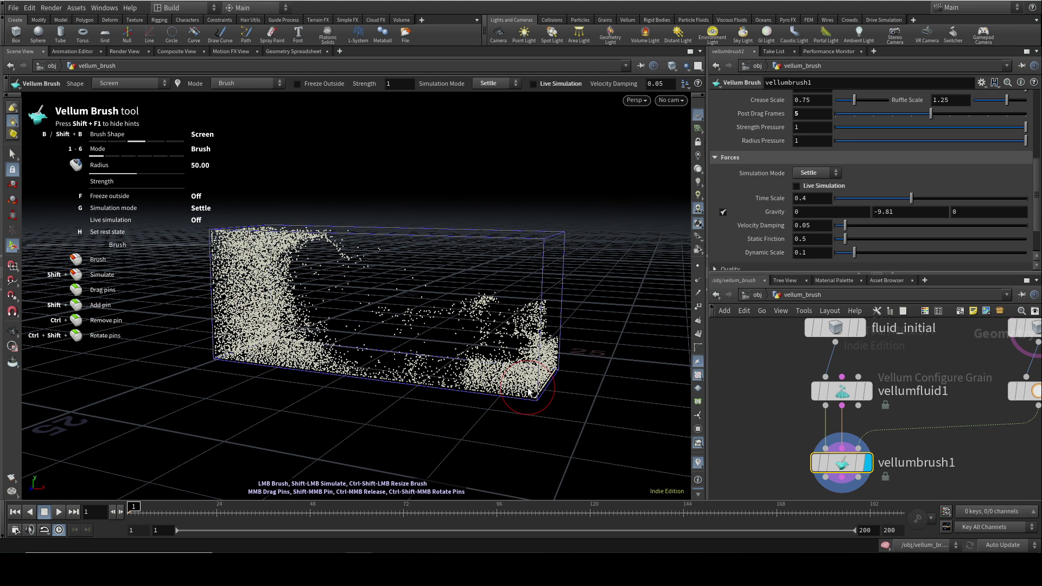
pyautogui.click(808, 173)
pyautogui.click(848, 184)
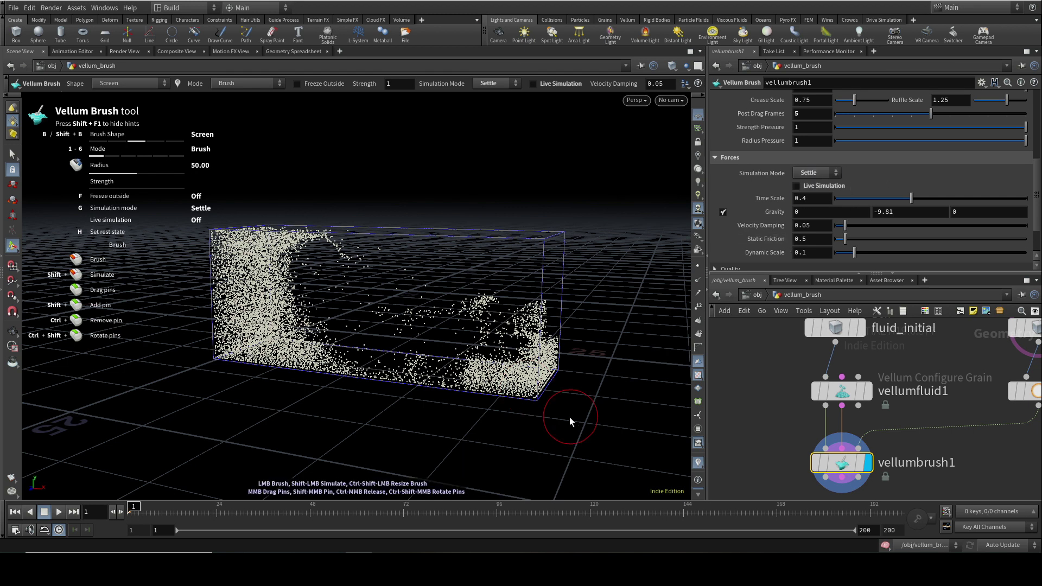